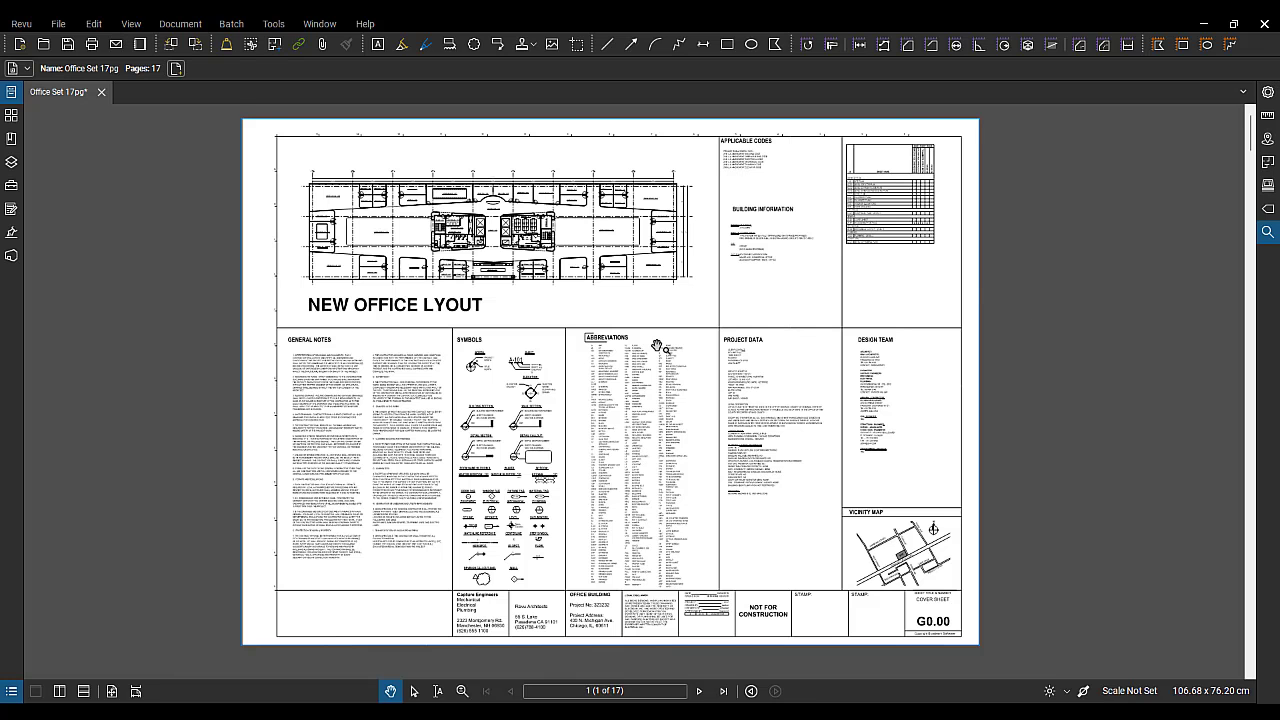
Step: Reposition and zoom the cover sheet to bring the title into view
{"action": "left_click_drag", "start_coordinate": [657, 346], "coordinate": [660, 354]}
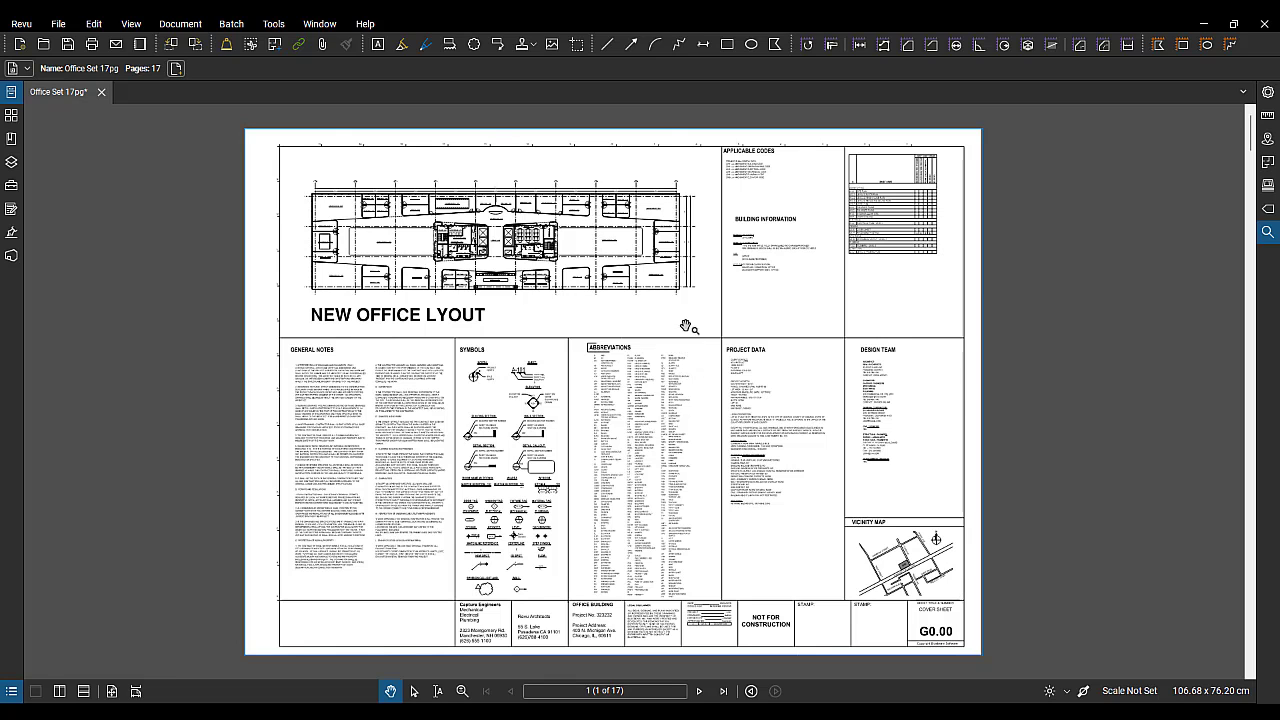
{"action": "left_click_drag", "start_coordinate": [694, 302], "coordinate": [696, 297]}
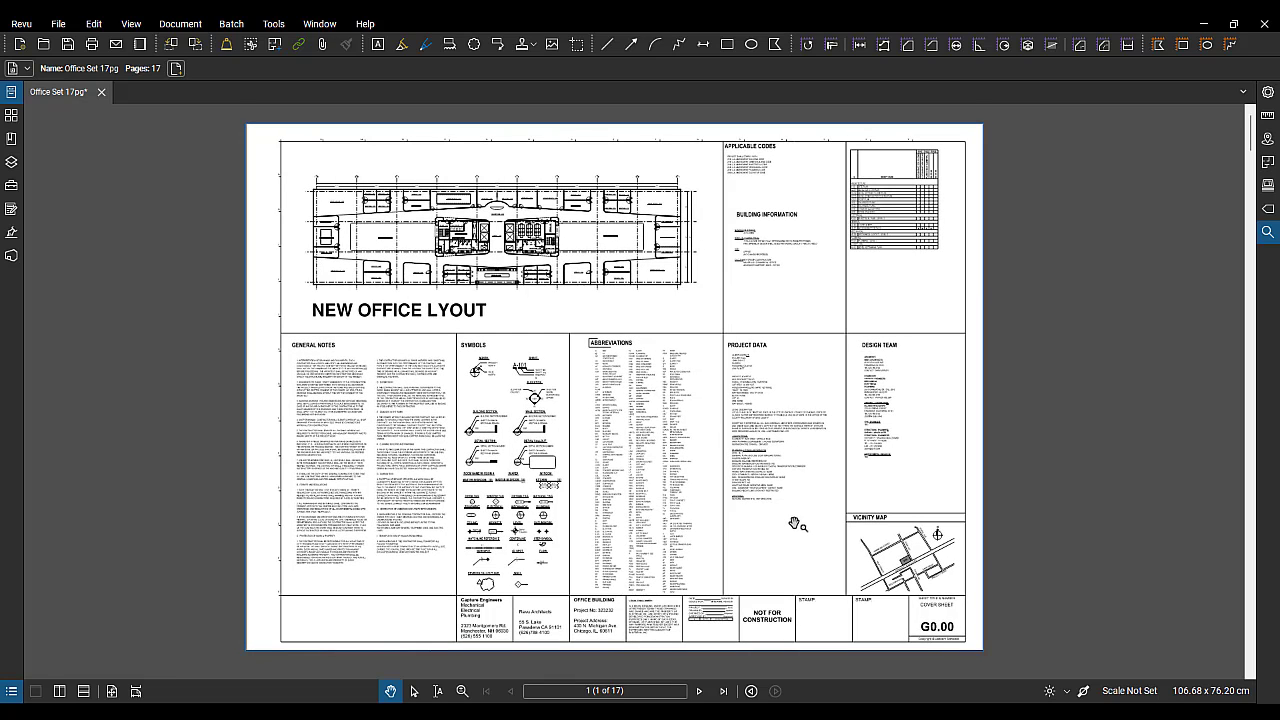
{"action": "left_click_drag", "start_coordinate": [897, 390], "coordinate": [898, 390]}
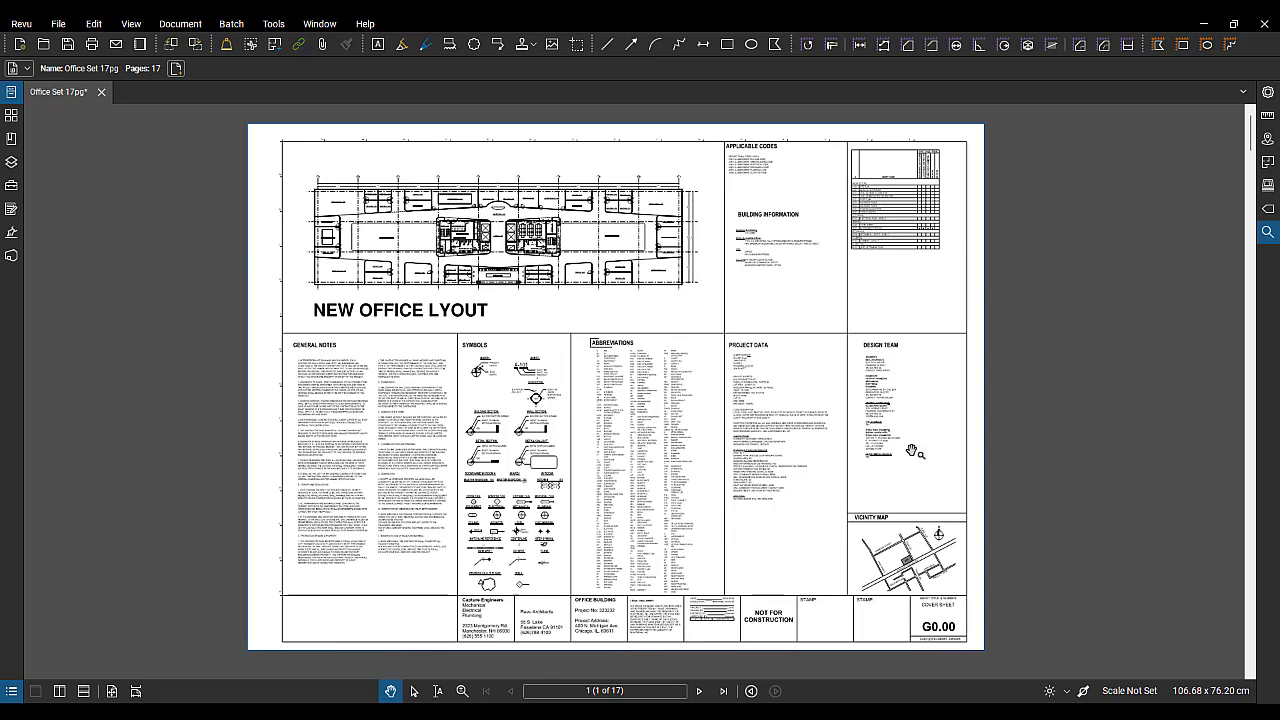
{"action": "left_click_drag", "start_coordinate": [793, 470], "coordinate": [790, 473]}
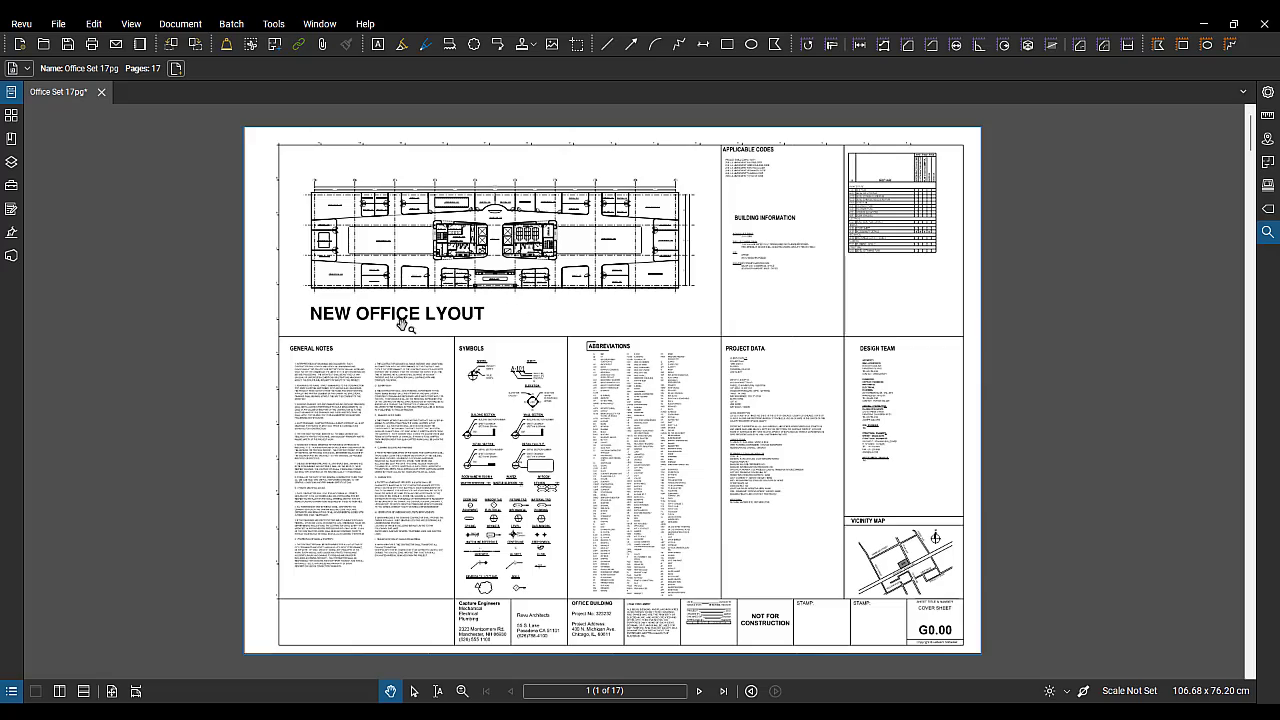
{"action": "left_click_drag", "start_coordinate": [476, 320], "coordinate": [467, 314]}
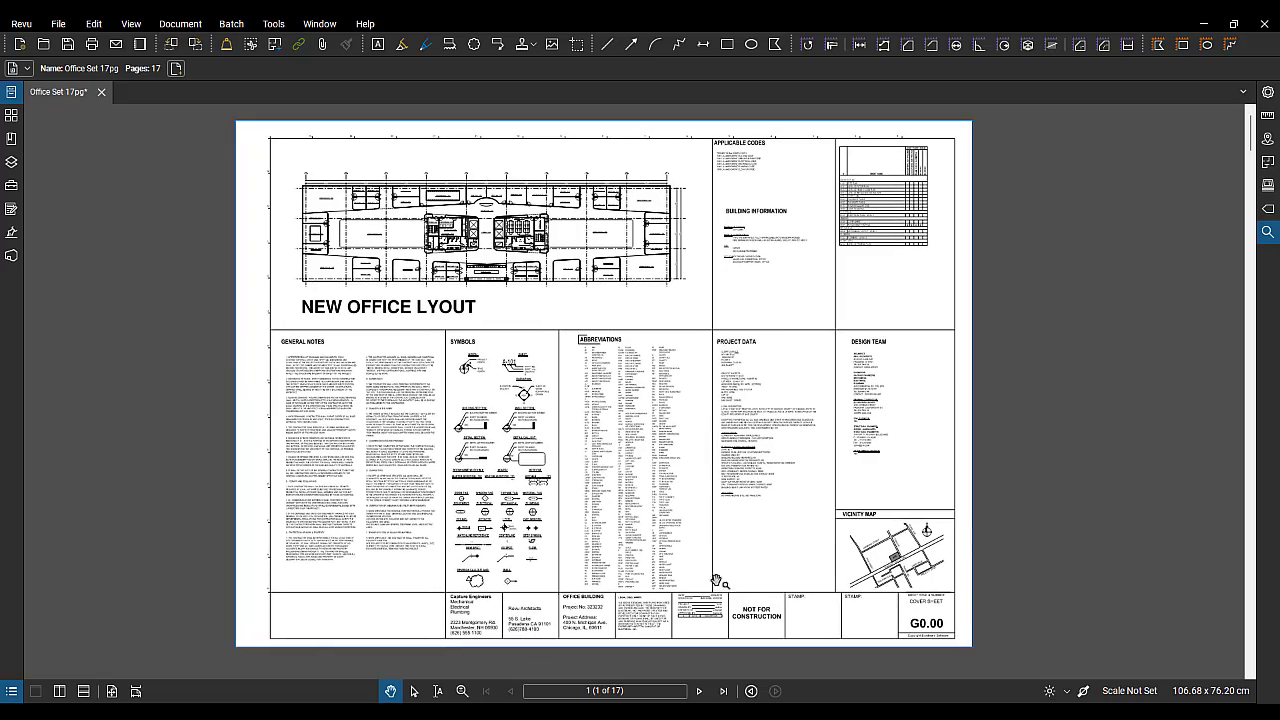
{"action": "scroll", "coordinate": [570, 410], "scroll_direction": "up", "scroll_amount": 5}
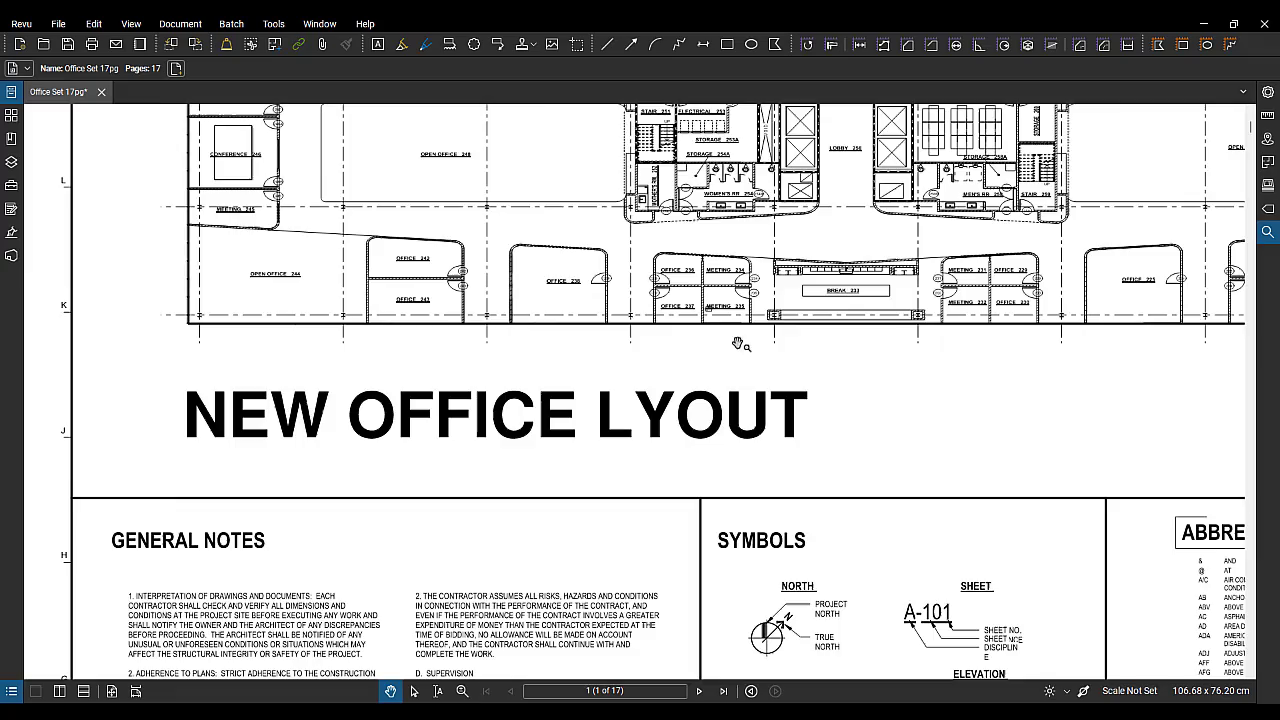
{"action": "scroll", "coordinate": [740, 345], "scroll_direction": "down", "scroll_amount": 6}
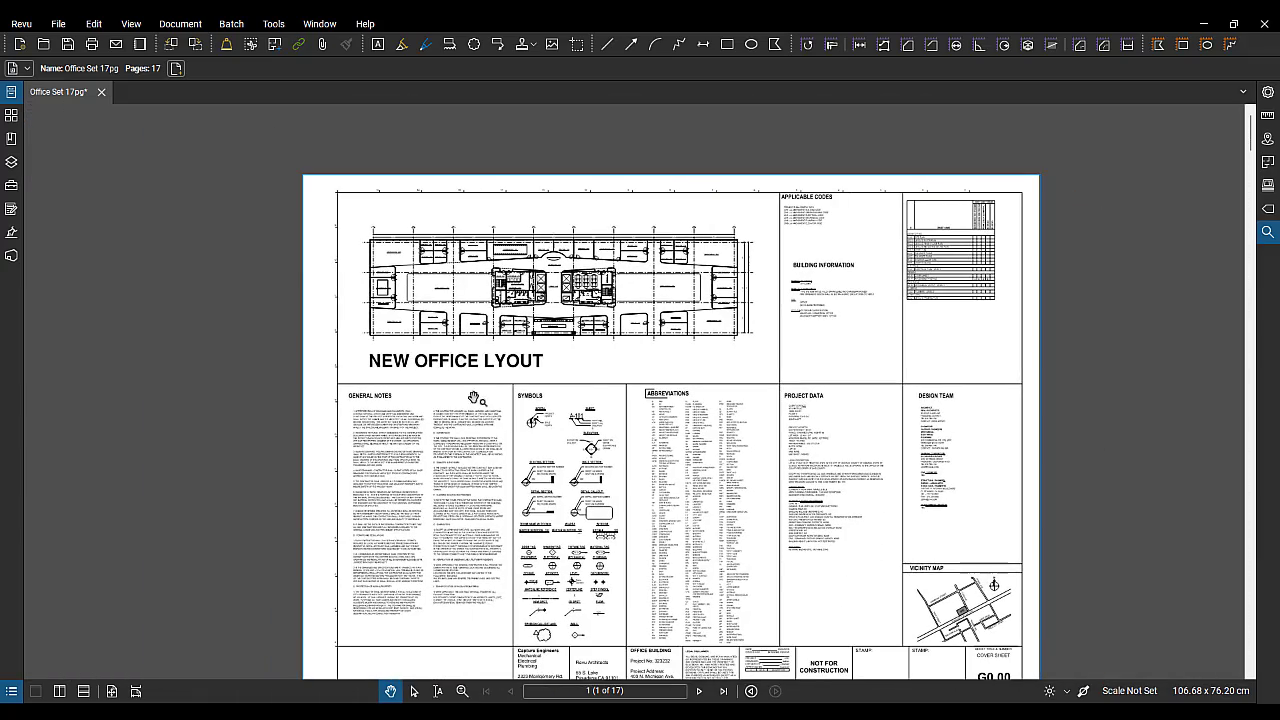
Step: With Edit Text, insert the missing A so the title reads NEW OFFICE LAYOUT
{"action": "left_click", "coordinate": [93, 30]}
{"action": "mouse_move", "coordinate": [121, 305]}
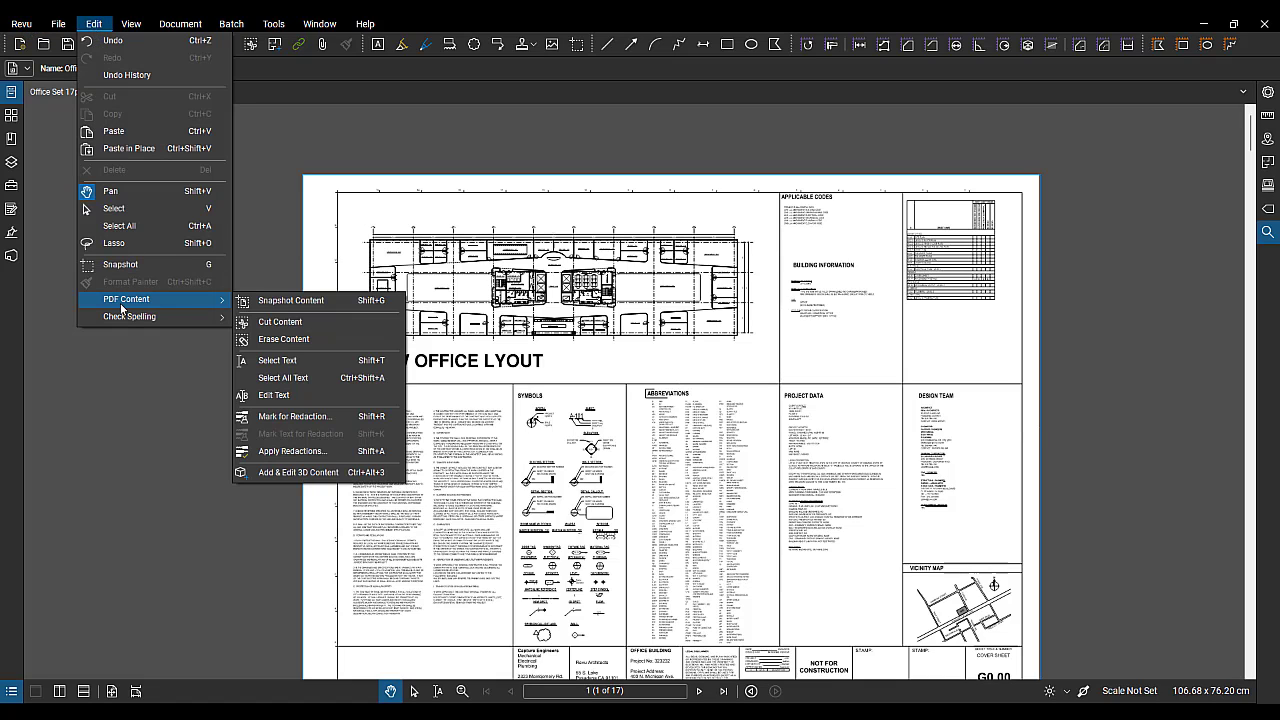
{"action": "left_click", "coordinate": [278, 395]}
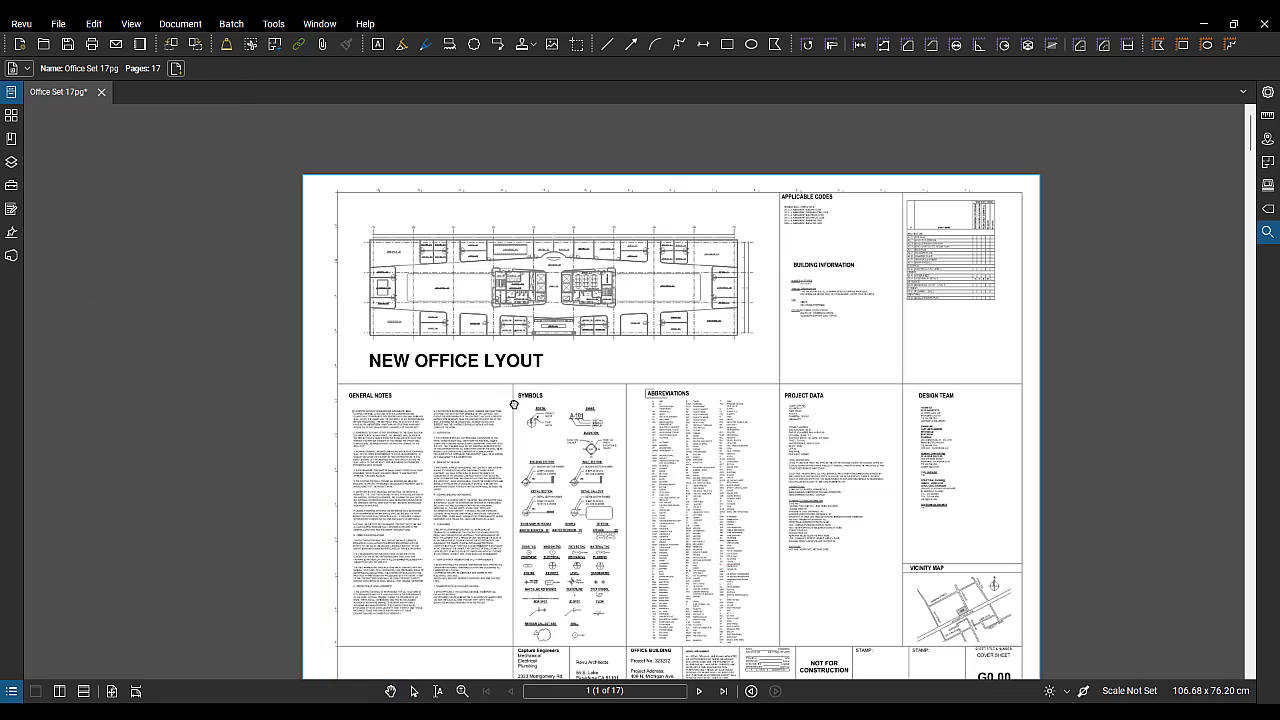
{"action": "scroll", "coordinate": [500, 395], "scroll_direction": "up", "scroll_amount": 3}
{"action": "left_click", "coordinate": [465, 390]}
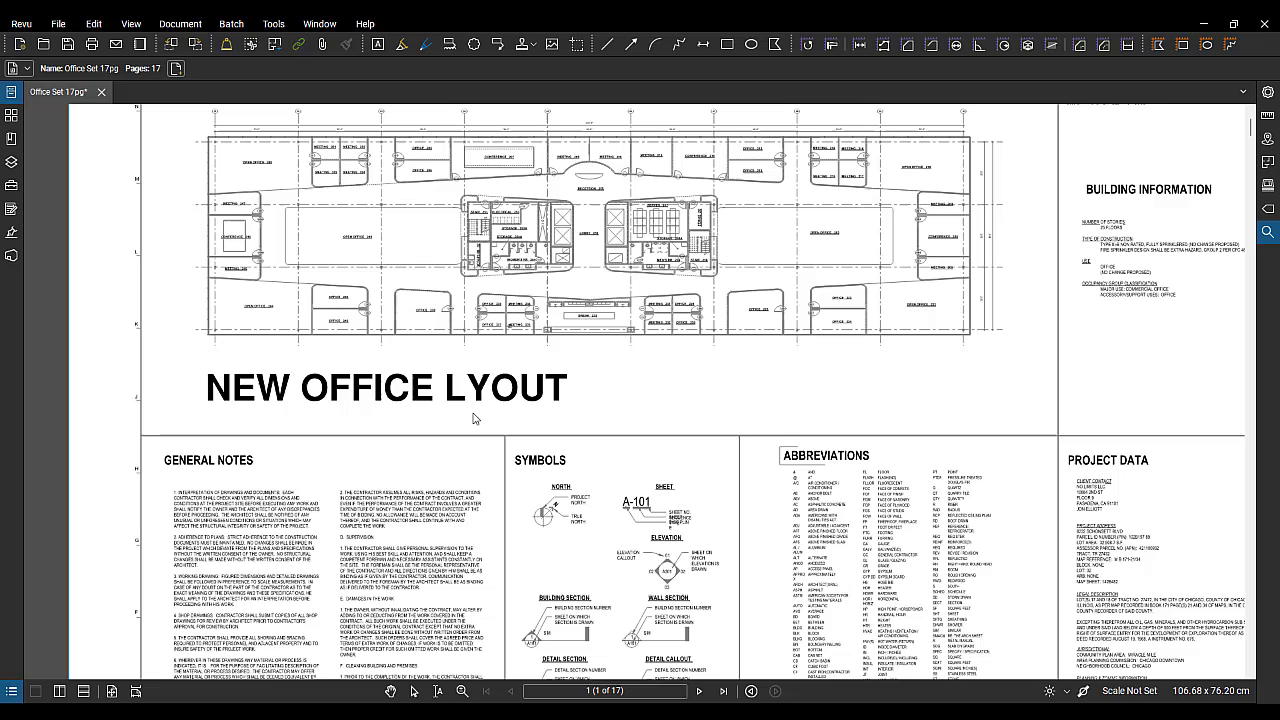
{"action": "type", "text": "A"}
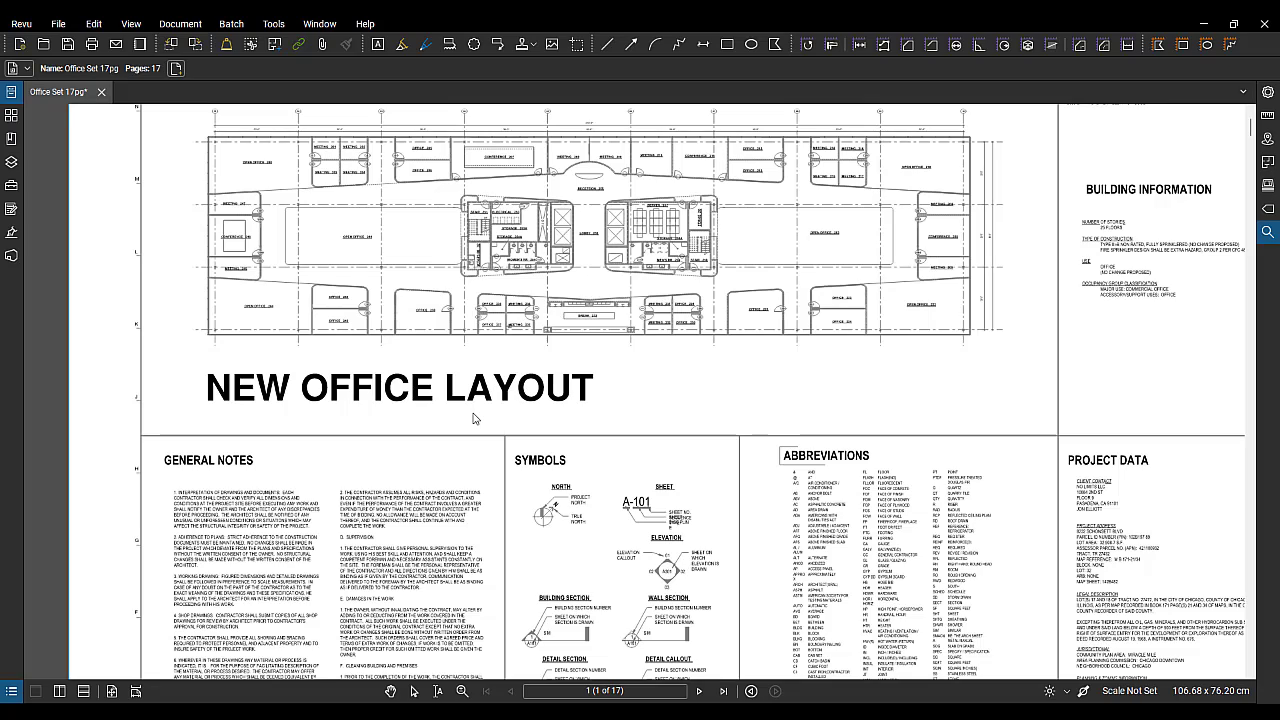
{"action": "left_click", "coordinate": [715, 386]}
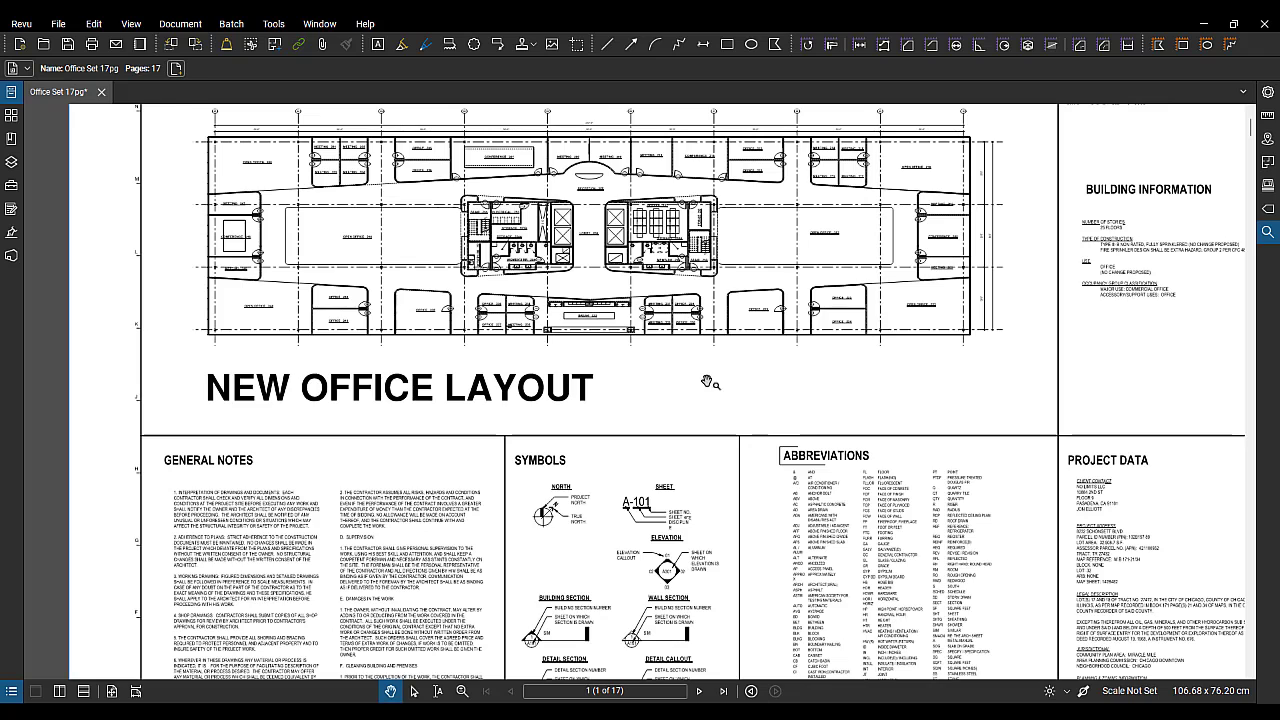
{"action": "scroll", "coordinate": [710, 383], "scroll_direction": "down", "scroll_amount": 3}
{"action": "scroll", "coordinate": [681, 381], "scroll_direction": "up", "scroll_amount": 5}
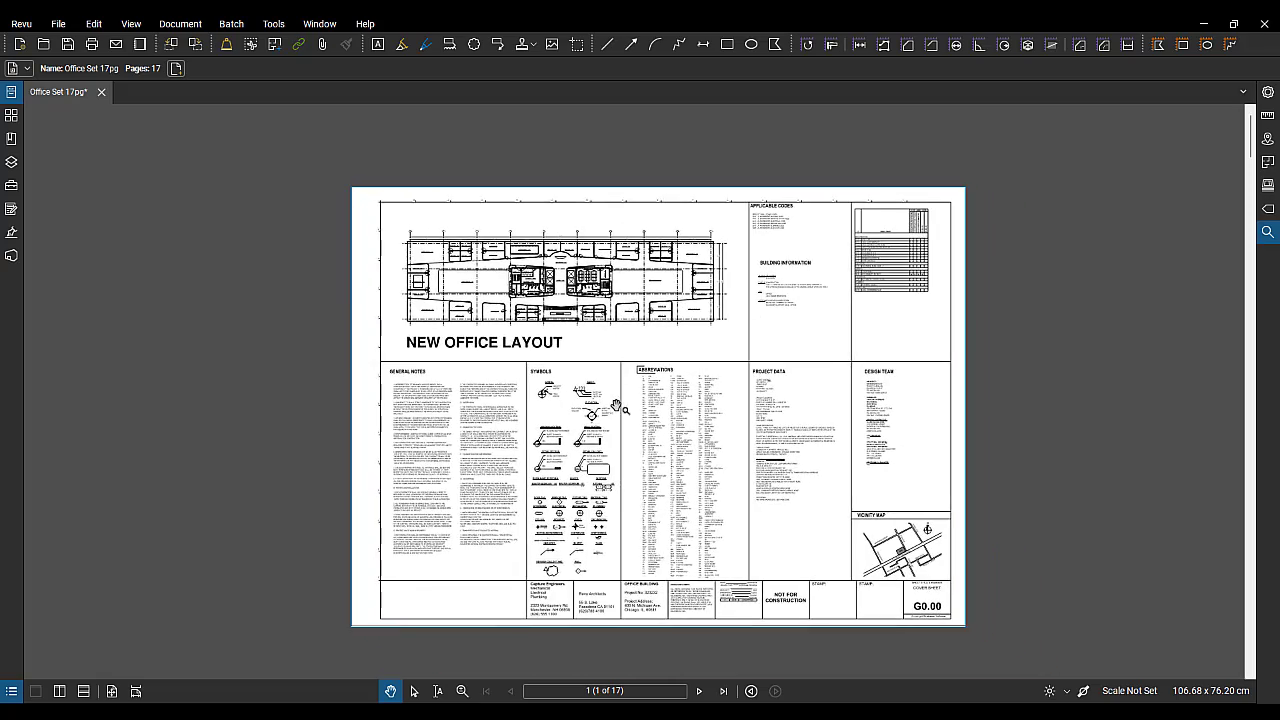
{"action": "scroll", "coordinate": [670, 376], "scroll_direction": "up", "scroll_amount": 5}
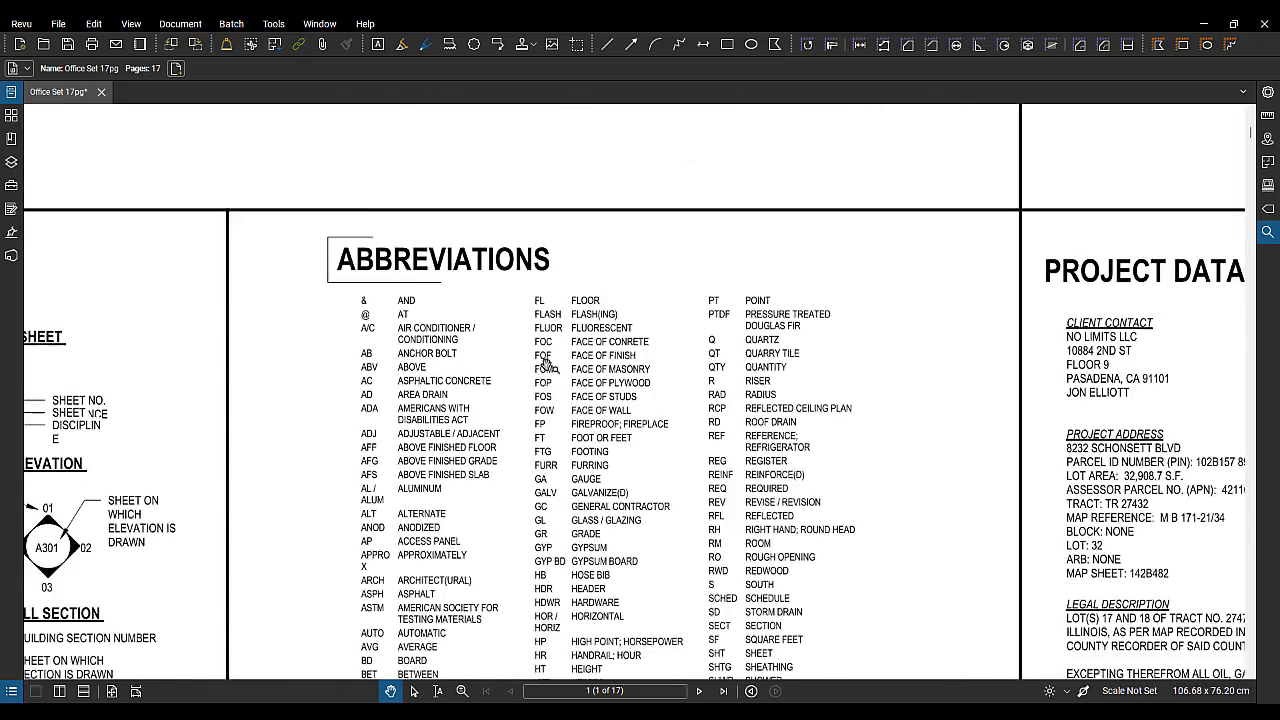
{"action": "scroll", "coordinate": [605, 377], "scroll_direction": "up", "scroll_amount": 2}
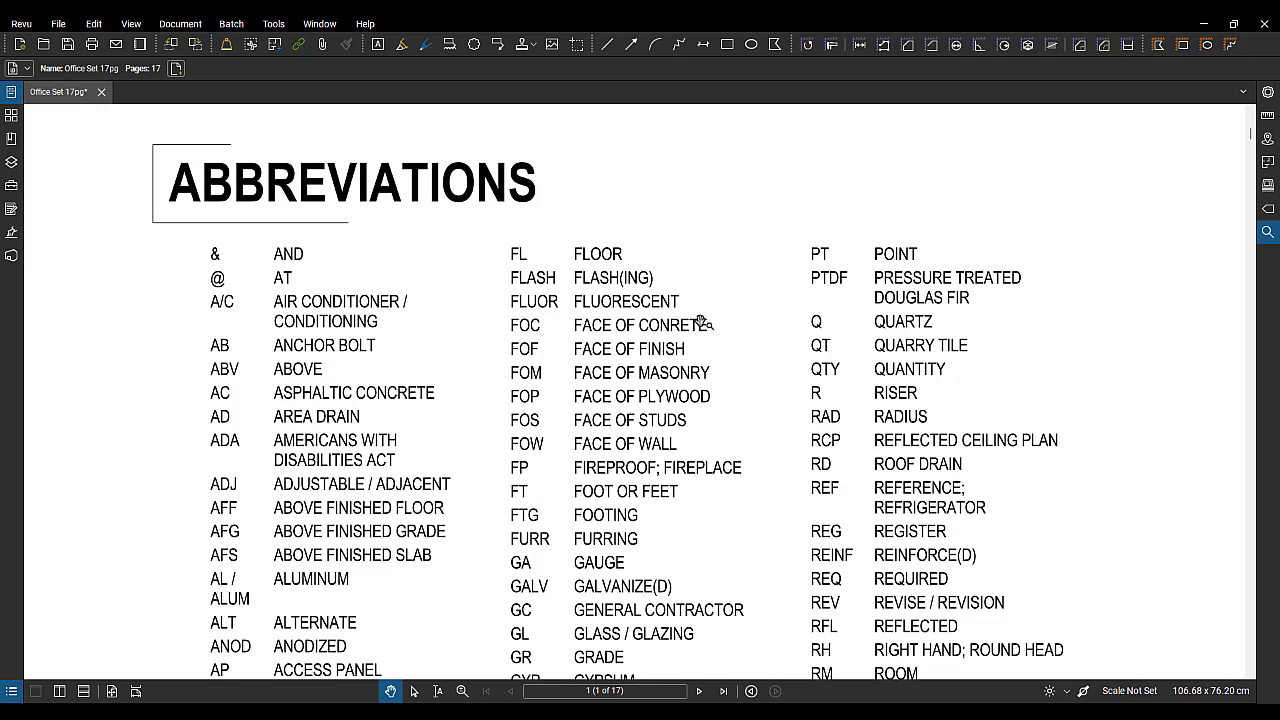
{"action": "left_click", "coordinate": [92, 24]}
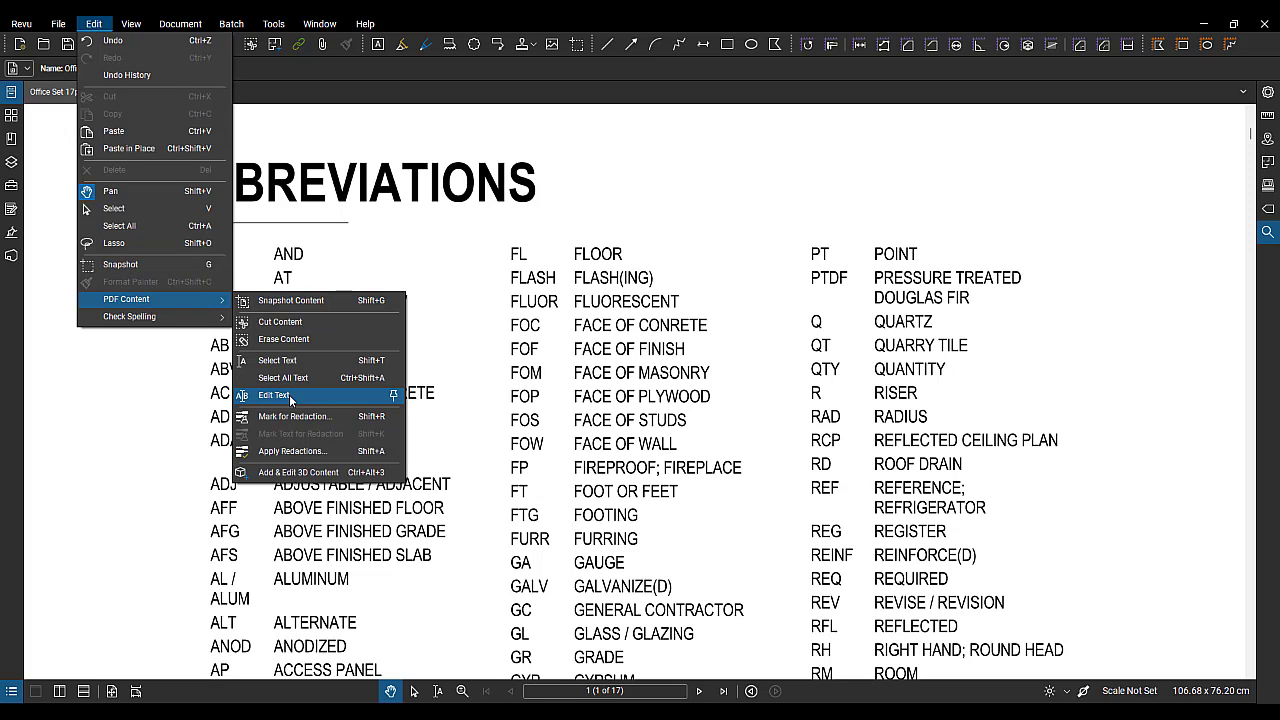
{"action": "left_click", "coordinate": [289, 394]}
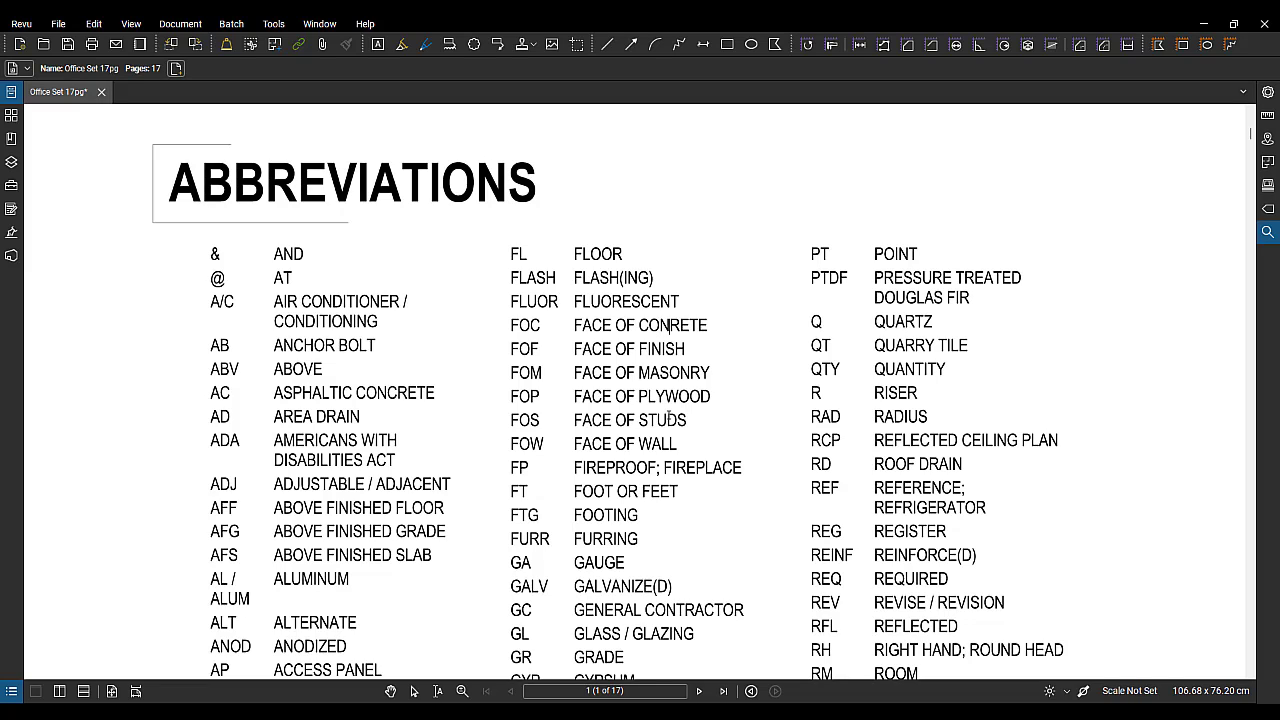
{"action": "left_click", "coordinate": [657, 420]}
{"action": "type", "text": "C"}
{"action": "key", "text": "BackSpace"}
{"action": "left_click", "coordinate": [716, 215]}
{"action": "scroll", "coordinate": [740, 280], "scroll_direction": "down", "scroll_amount": 5}
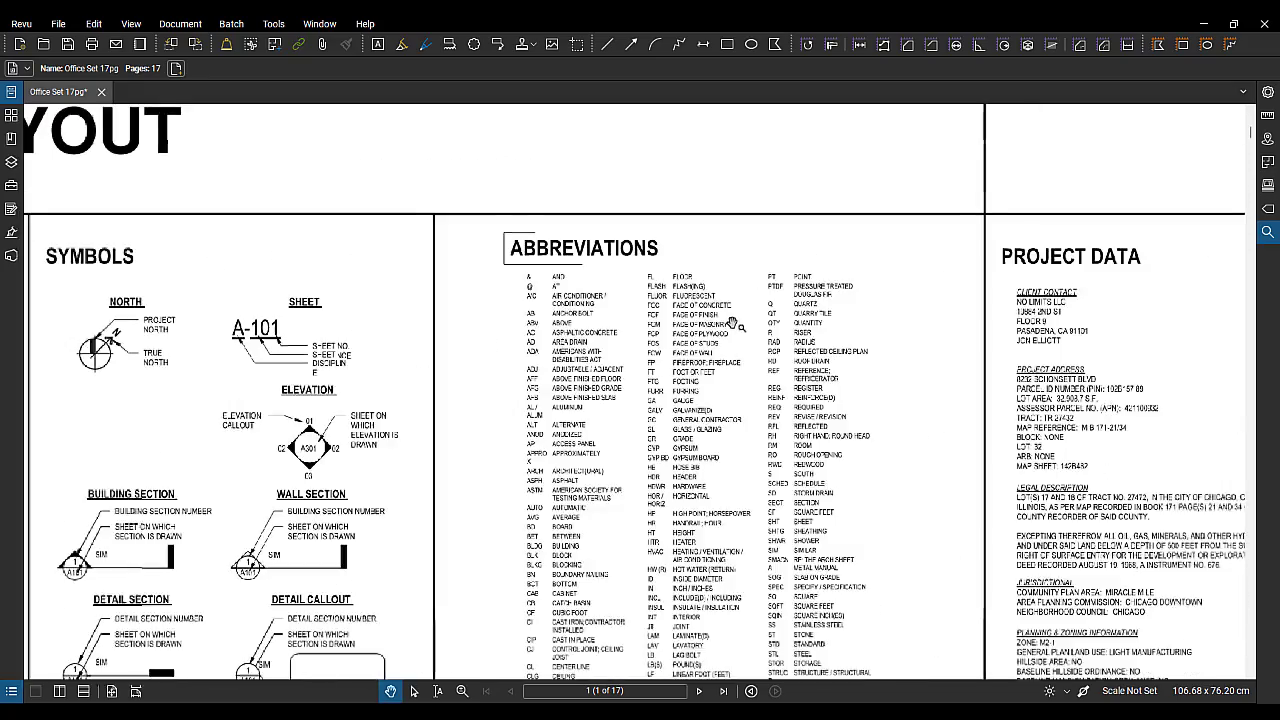
{"action": "scroll", "coordinate": [686, 383], "scroll_direction": "down", "scroll_amount": 5}
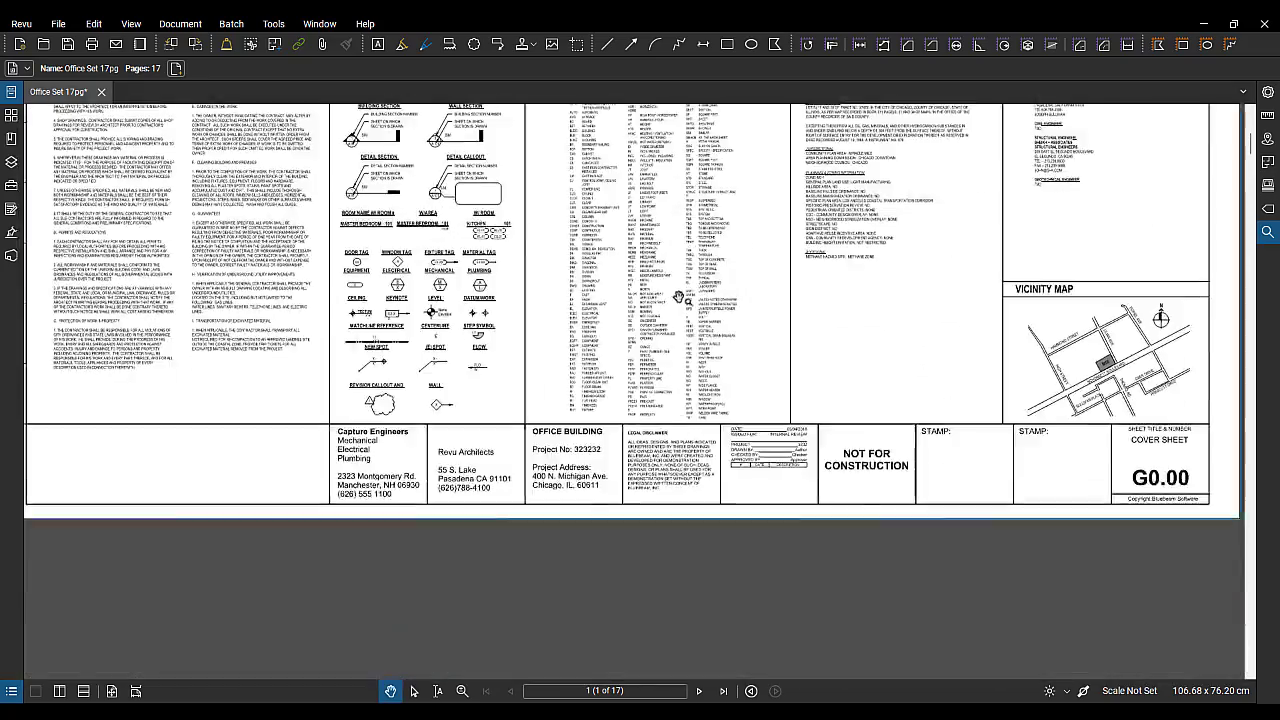
{"action": "scroll", "coordinate": [667, 400], "scroll_direction": "down", "scroll_amount": 4}
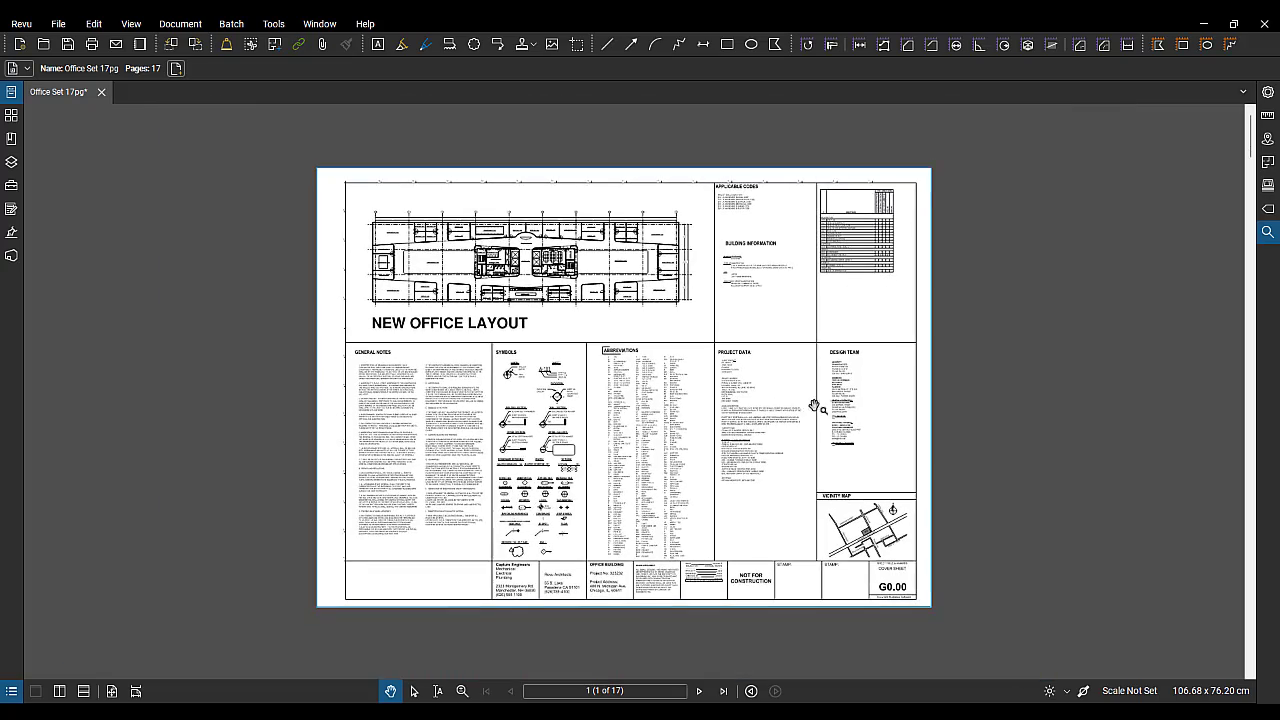
Step: Use Erase Content to box out the NOT FOR CONSTRUCTION text in the title block
{"action": "left_click_drag", "start_coordinate": [611, 420], "coordinate": [608, 410]}
{"action": "scroll", "coordinate": [608, 410], "scroll_direction": "up", "scroll_amount": 2}
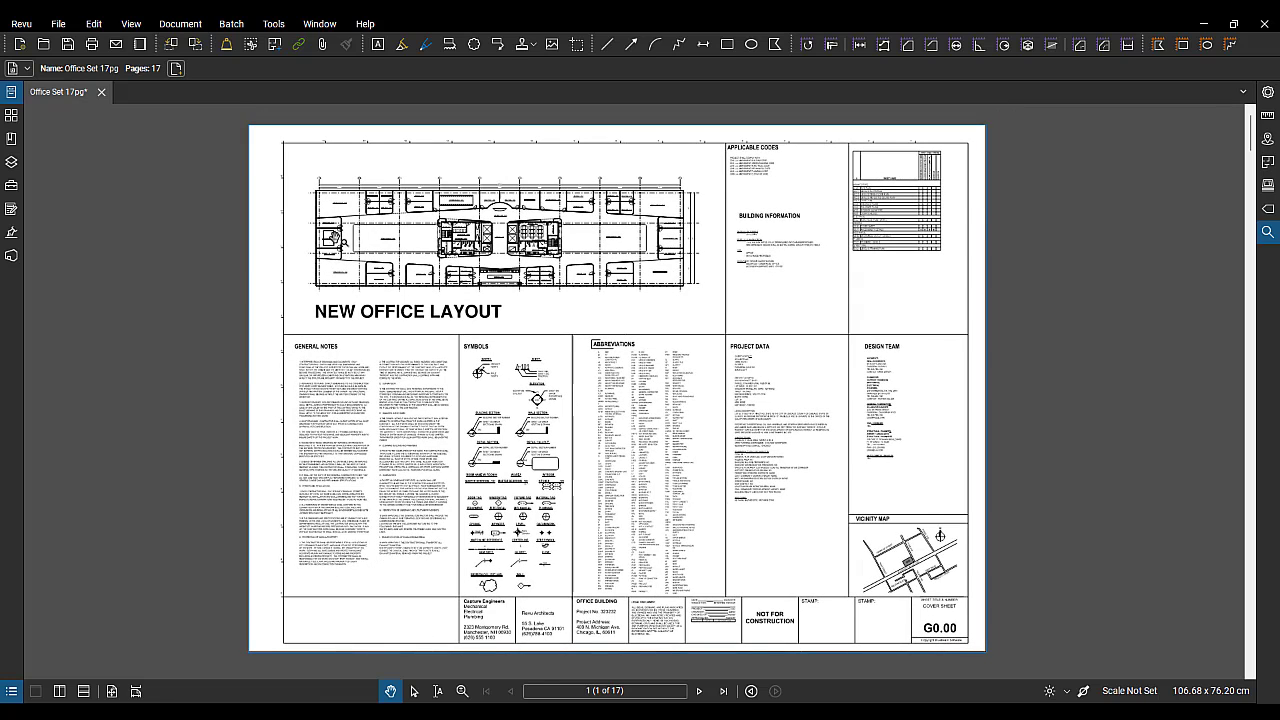
{"action": "left_click", "coordinate": [93, 23]}
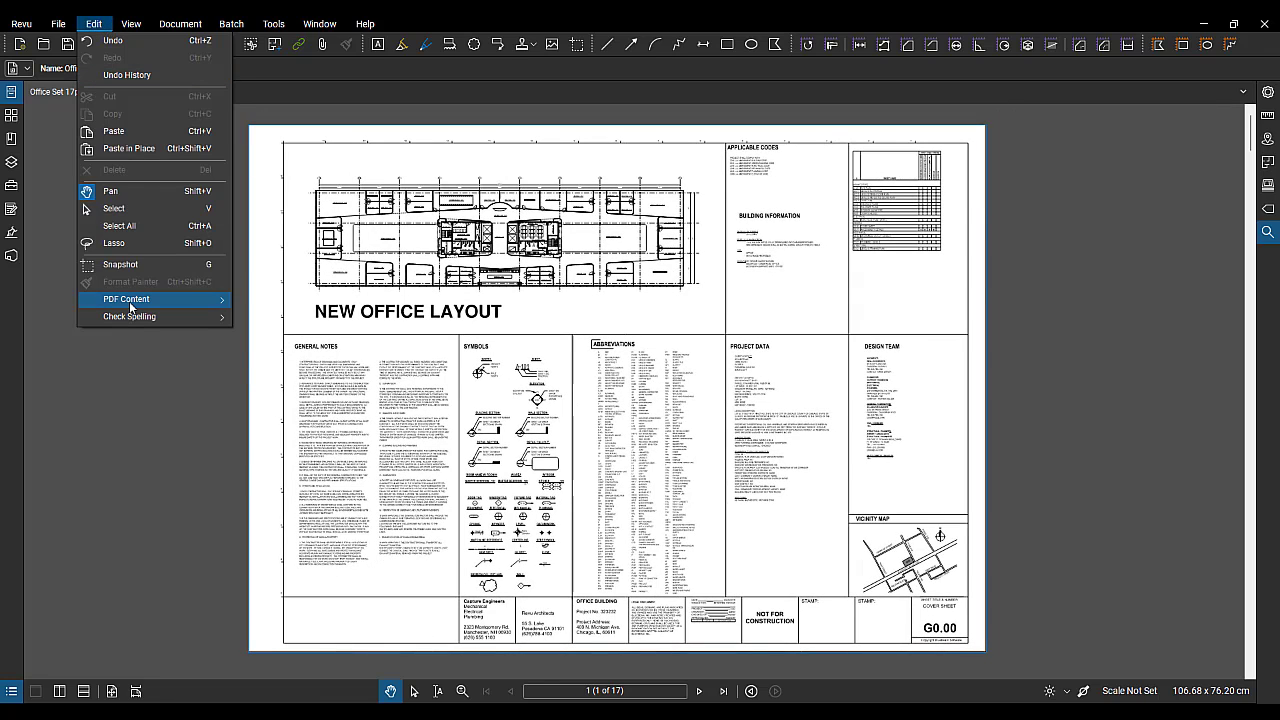
{"action": "mouse_move", "coordinate": [129, 301]}
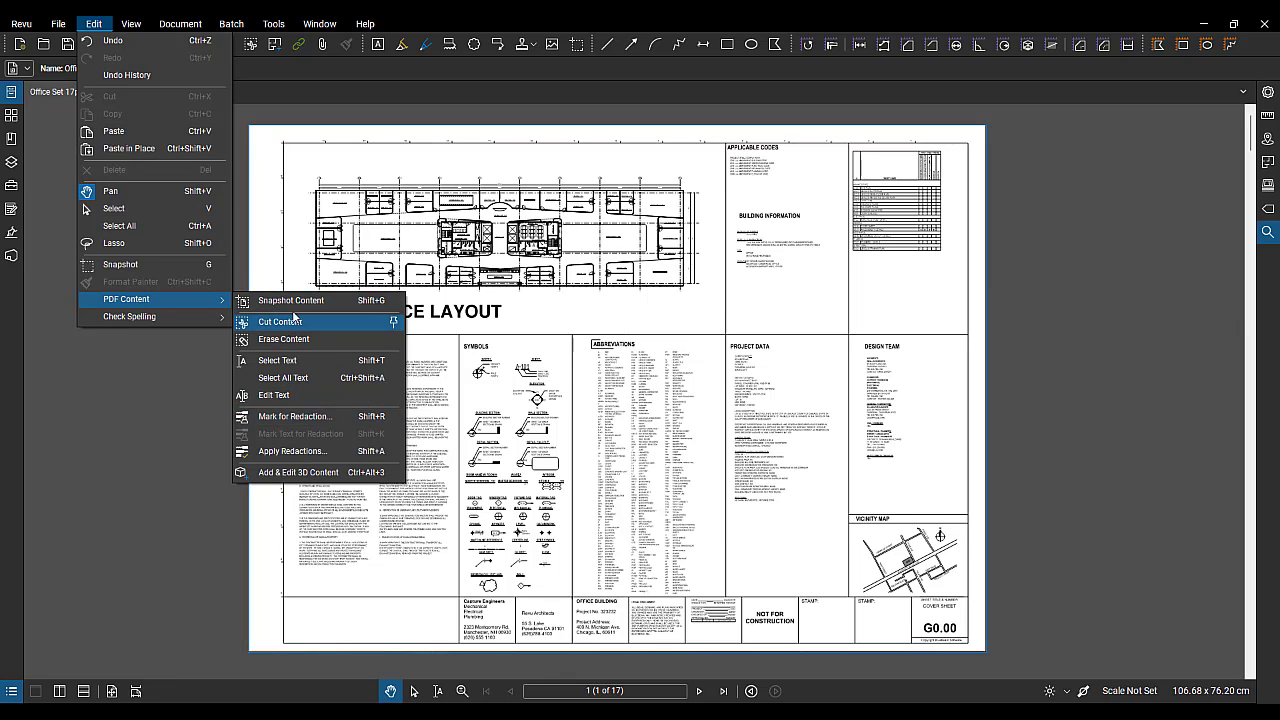
{"action": "left_click", "coordinate": [272, 342]}
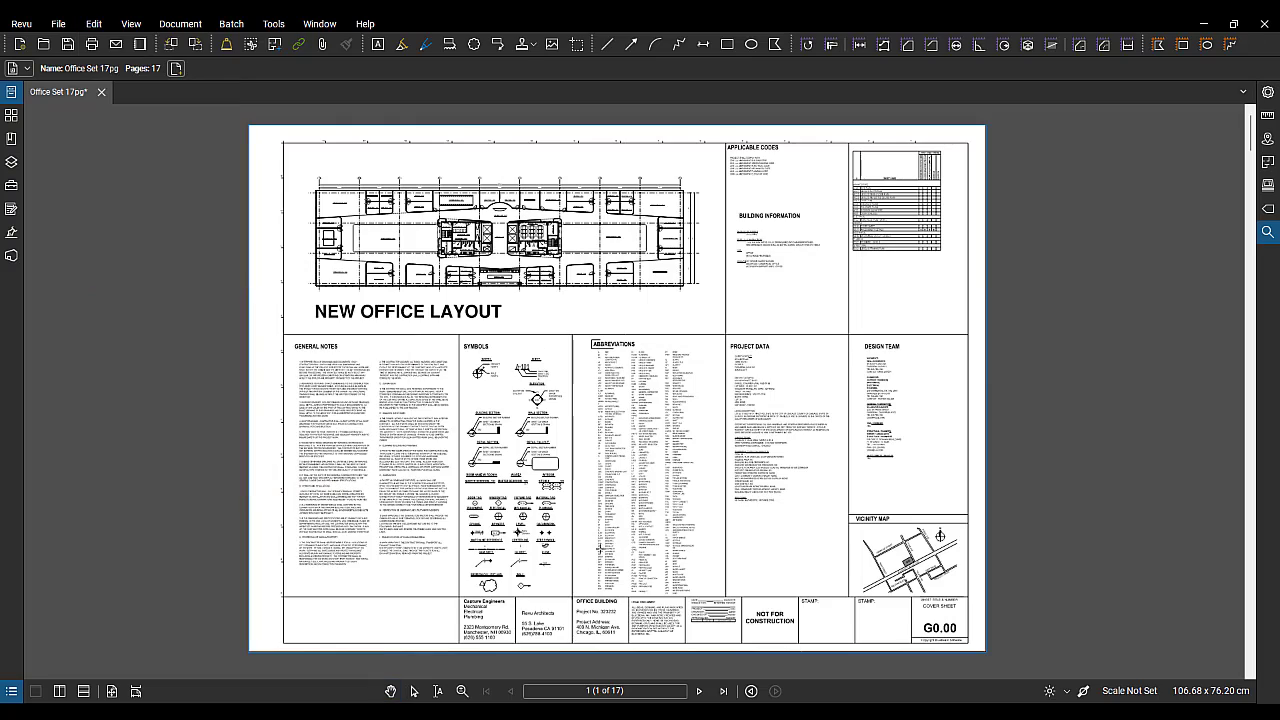
{"action": "scroll", "coordinate": [790, 632], "scroll_direction": "up", "scroll_amount": 1}
{"action": "scroll", "coordinate": [790, 632], "scroll_direction": "up", "scroll_amount": 7}
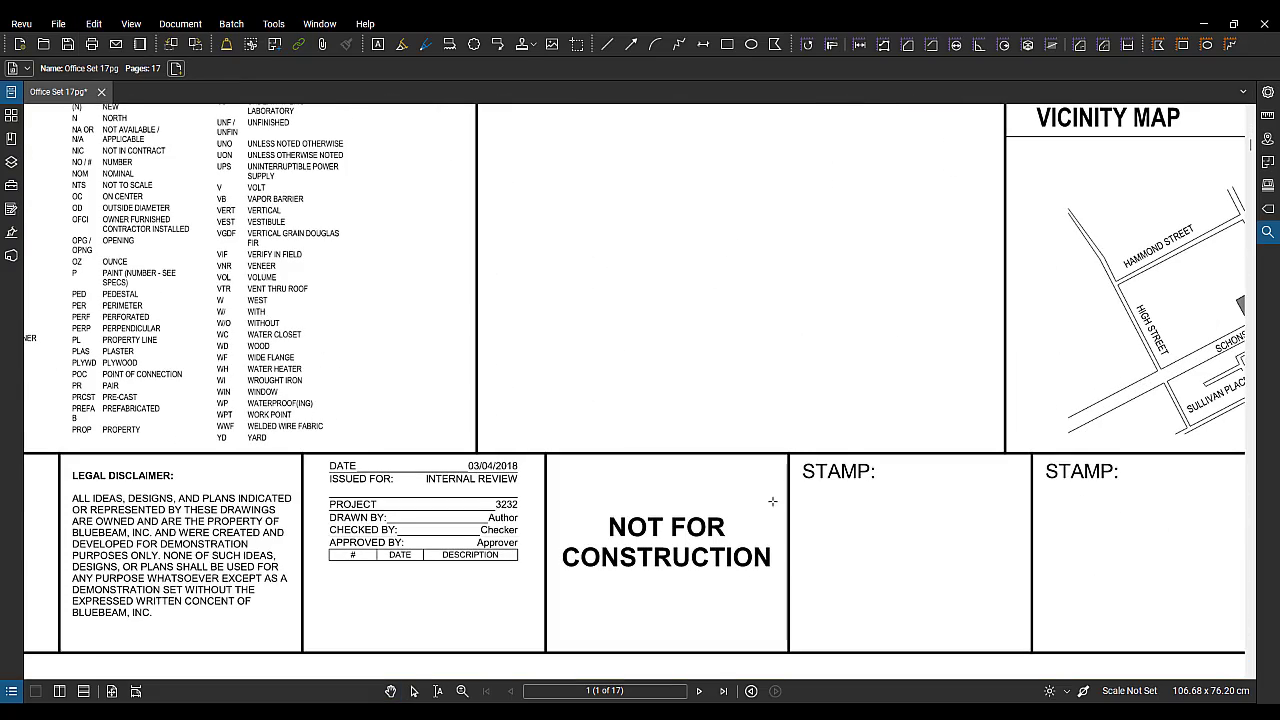
{"action": "mouse_move", "coordinate": [772, 501]}
{"action": "left_mouse_down"}
{"action": "mouse_move", "coordinate": [716, 598]}
{"action": "mouse_move", "coordinate": [556, 598]}
{"action": "left_mouse_up"}
{"action": "scroll", "coordinate": [640, 578], "scroll_direction": "down", "scroll_amount": 2}
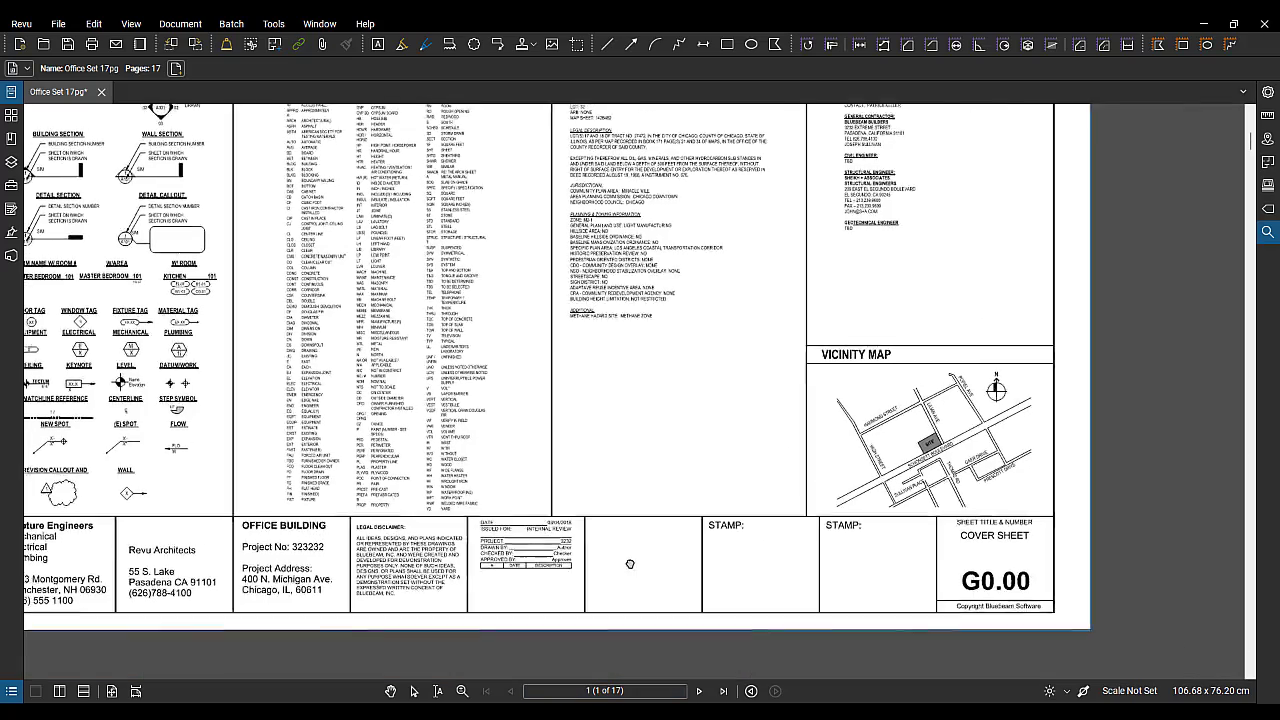
{"action": "scroll", "coordinate": [731, 583], "scroll_direction": "down", "scroll_amount": 4}
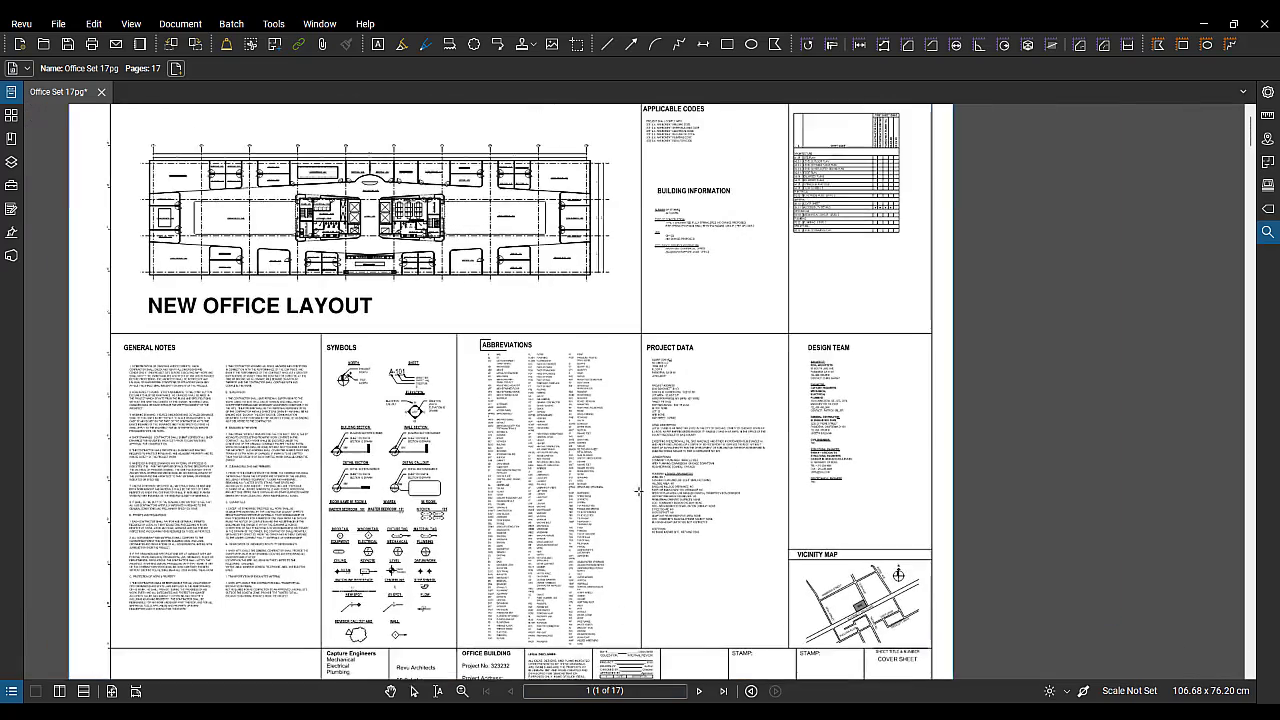
{"action": "scroll", "coordinate": [637, 428], "scroll_direction": "down", "scroll_amount": 2}
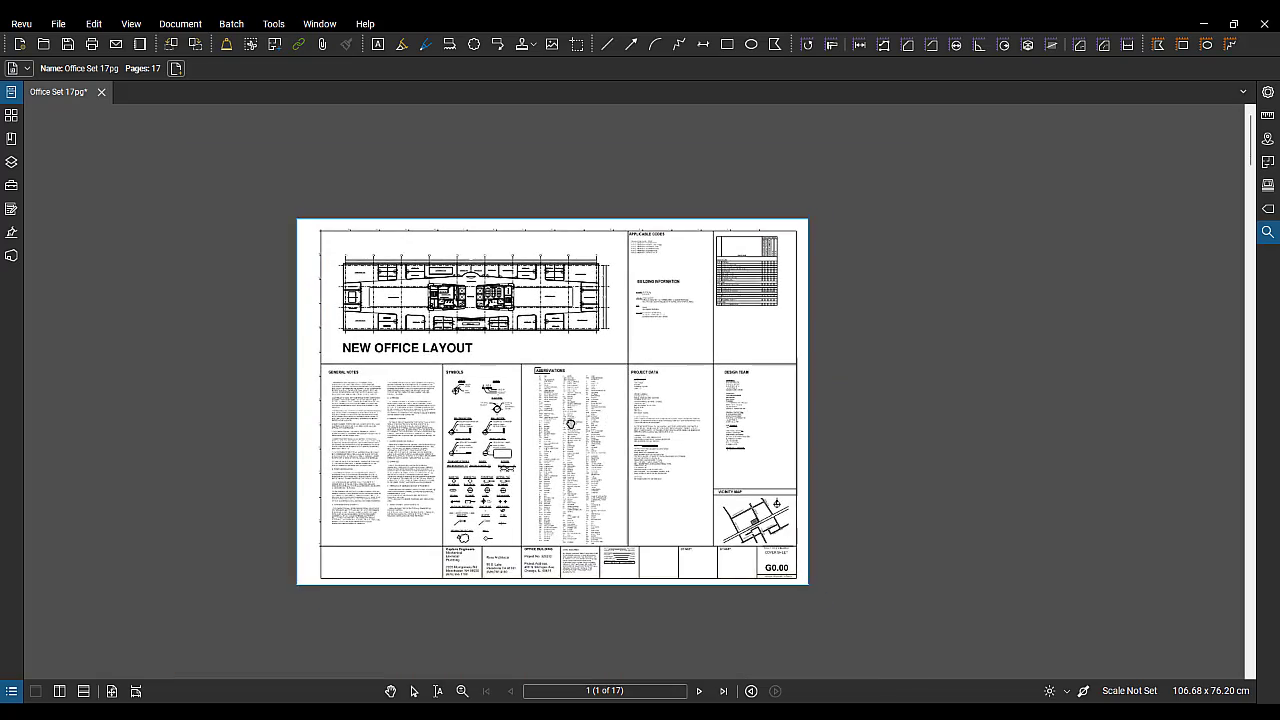
{"action": "scroll", "coordinate": [610, 500], "scroll_direction": "up", "scroll_amount": 5}
{"action": "scroll", "coordinate": [600, 534], "scroll_direction": "down", "scroll_amount": 1}
{"action": "scroll", "coordinate": [600, 534], "scroll_direction": "up", "scroll_amount": 3}
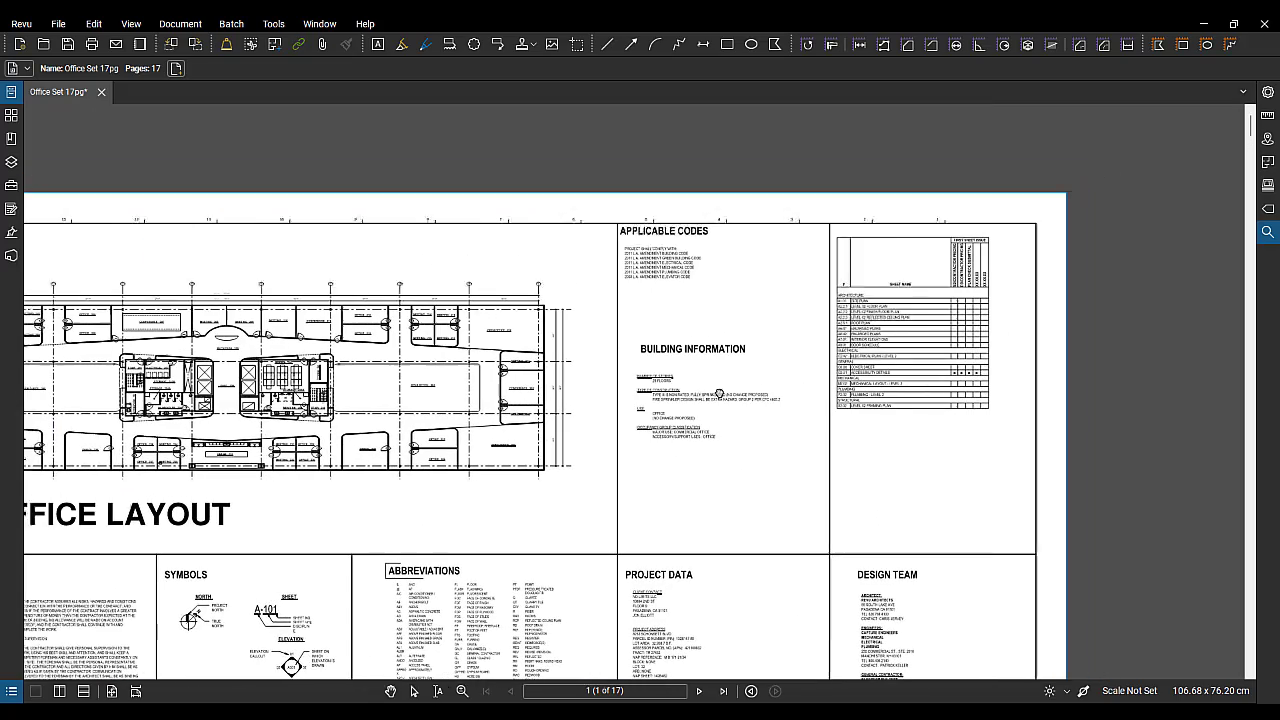
Step: Capture the BUILDING INFORMATION heading with Snapshot Content
{"action": "left_click", "coordinate": [100, 26]}
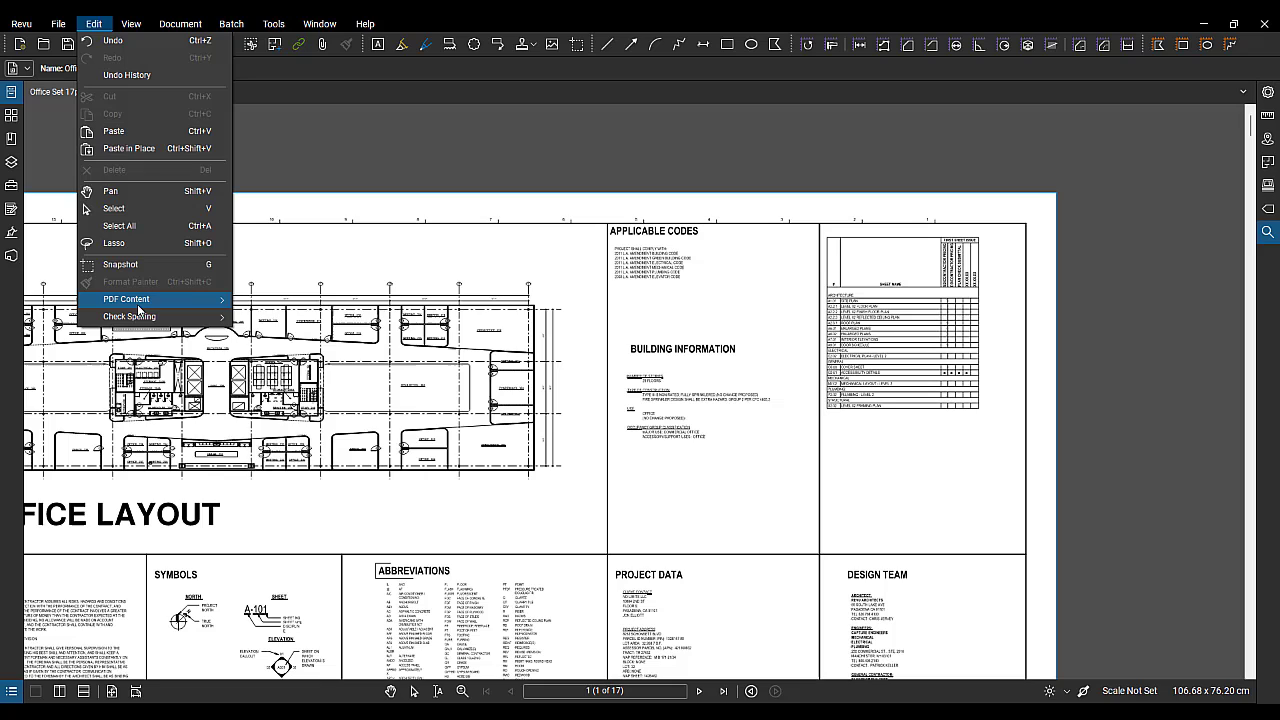
{"action": "mouse_move", "coordinate": [215, 300]}
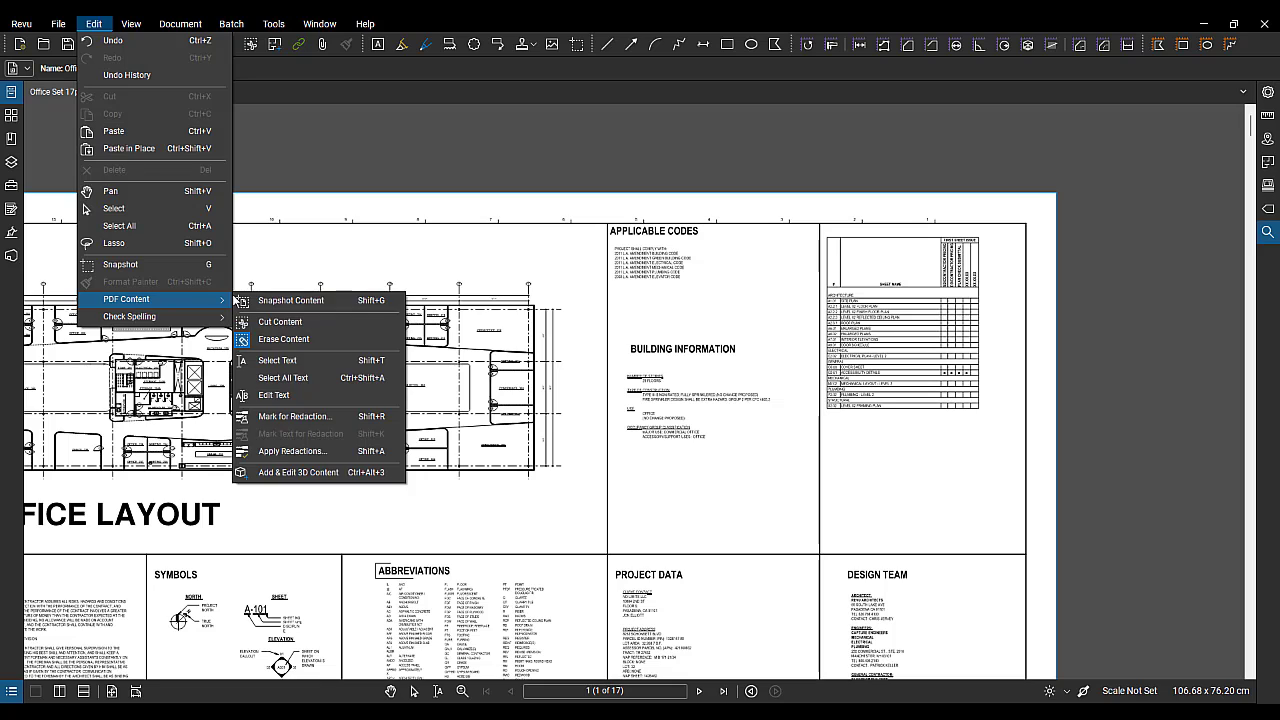
{"action": "left_click", "coordinate": [294, 303]}
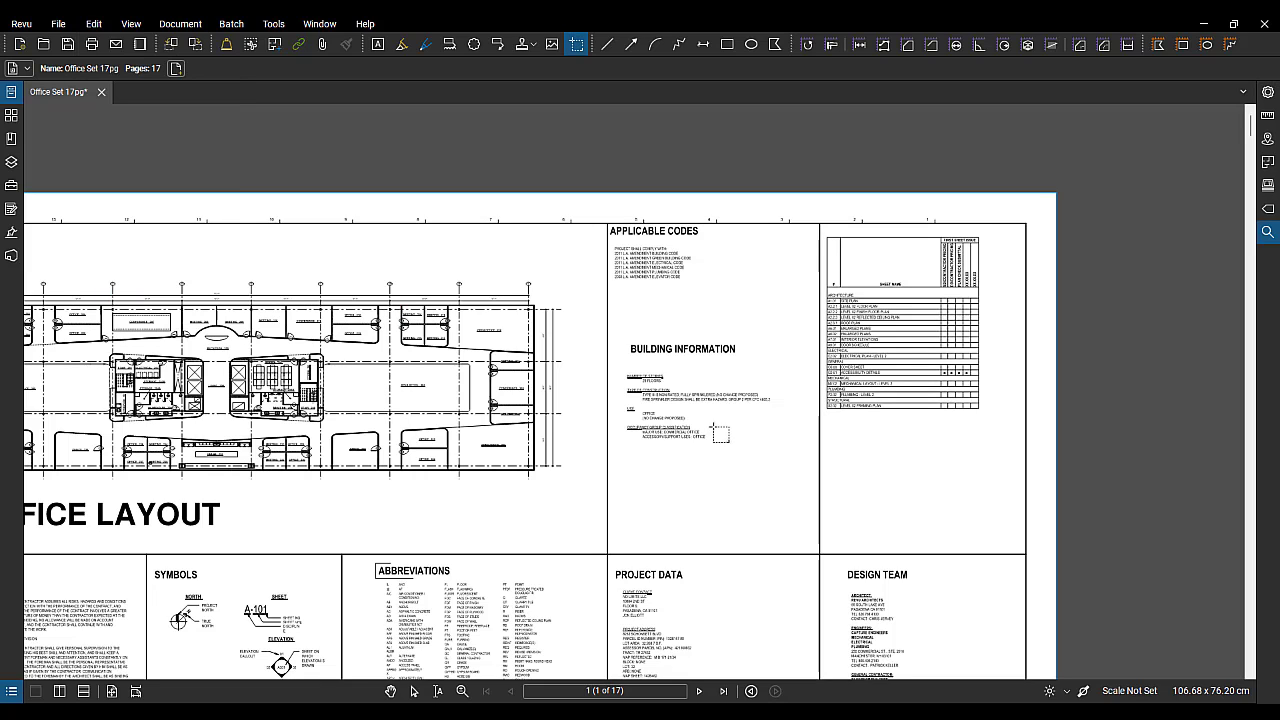
{"action": "scroll", "coordinate": [721, 388], "scroll_direction": "up", "scroll_amount": 2}
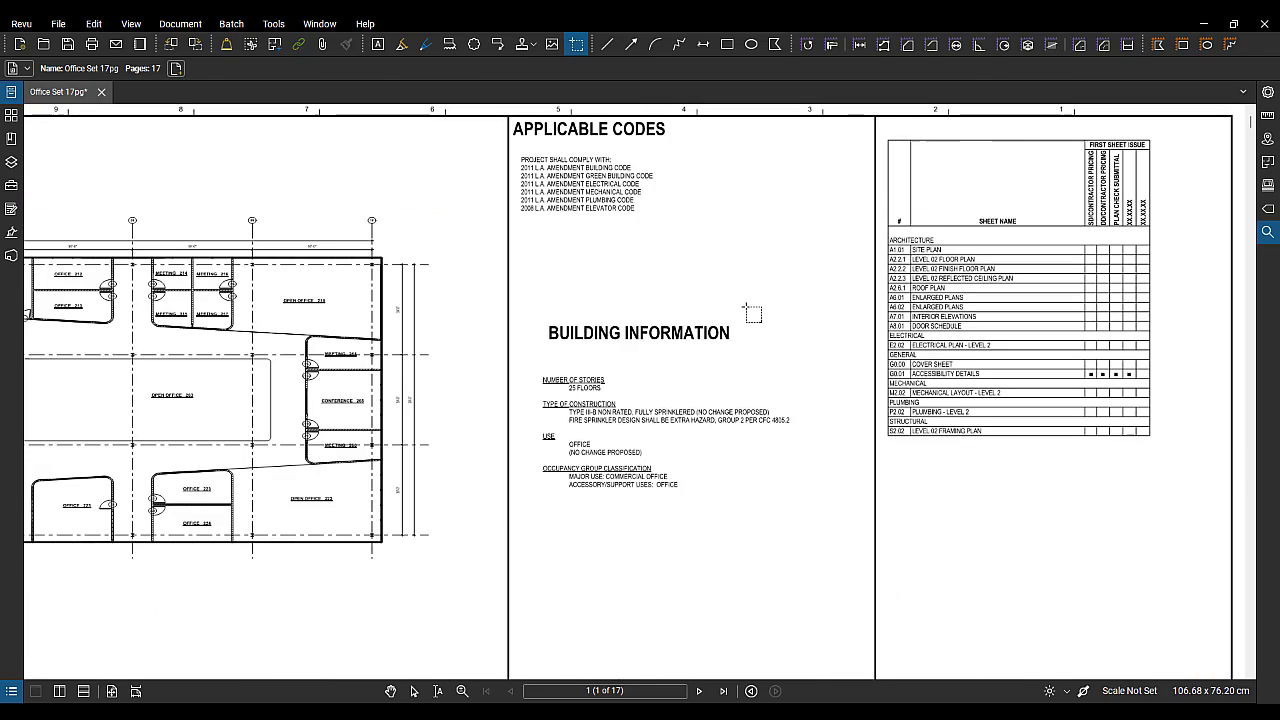
{"action": "mouse_move", "coordinate": [746, 306]}
{"action": "left_mouse_down"}
{"action": "mouse_move", "coordinate": [590, 357]}
{"action": "mouse_move", "coordinate": [531, 357]}
{"action": "left_mouse_up"}
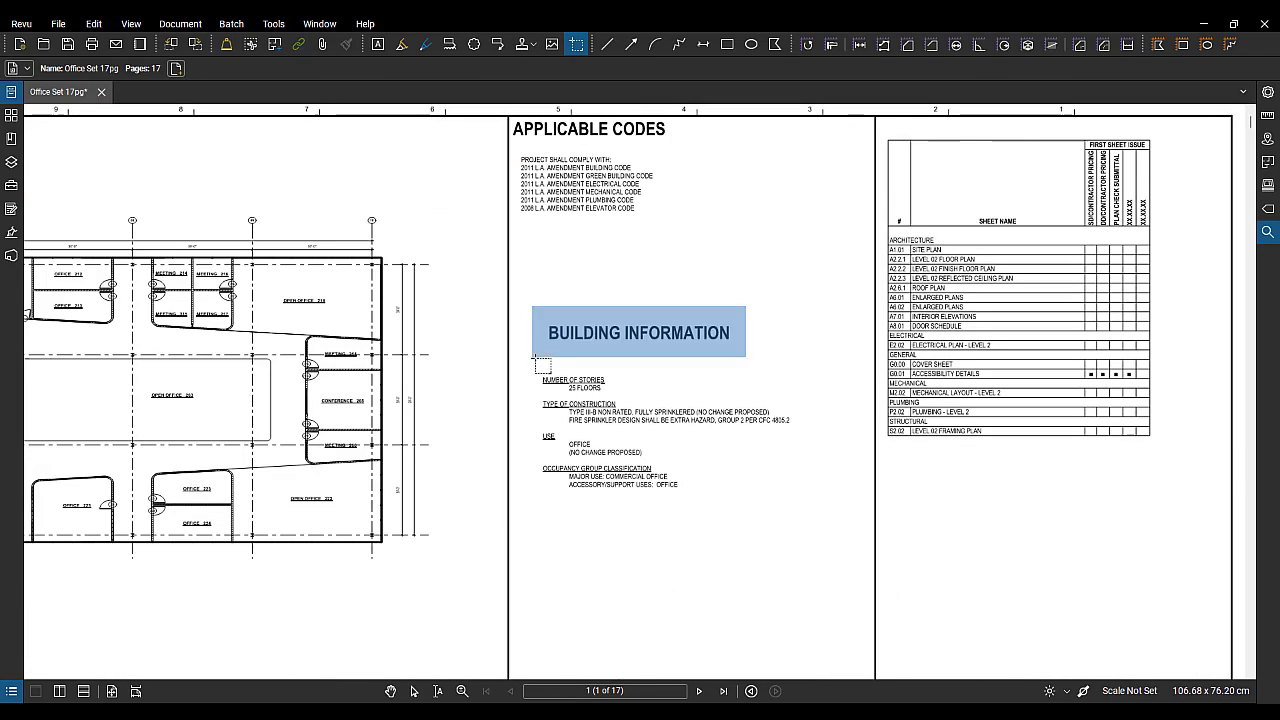
{"action": "scroll", "coordinate": [628, 368], "scroll_direction": "down", "scroll_amount": 2}
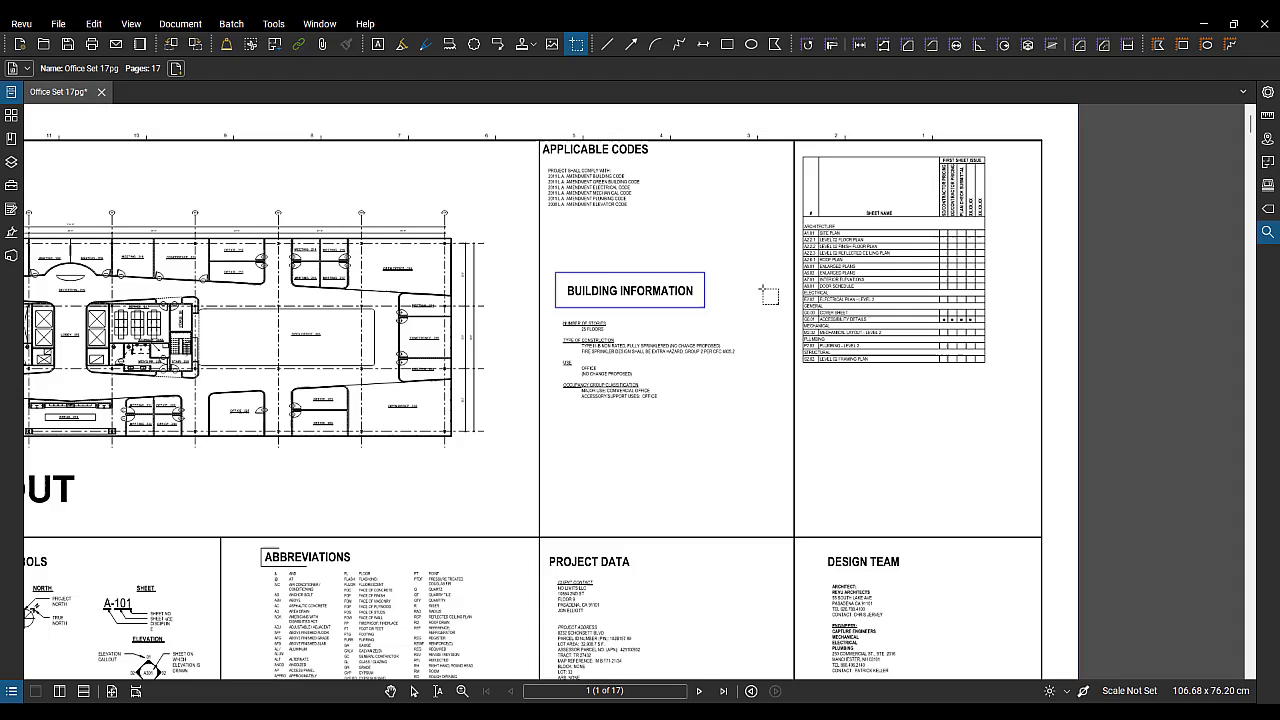
{"action": "scroll", "coordinate": [570, 285], "scroll_direction": "down", "scroll_amount": 1}
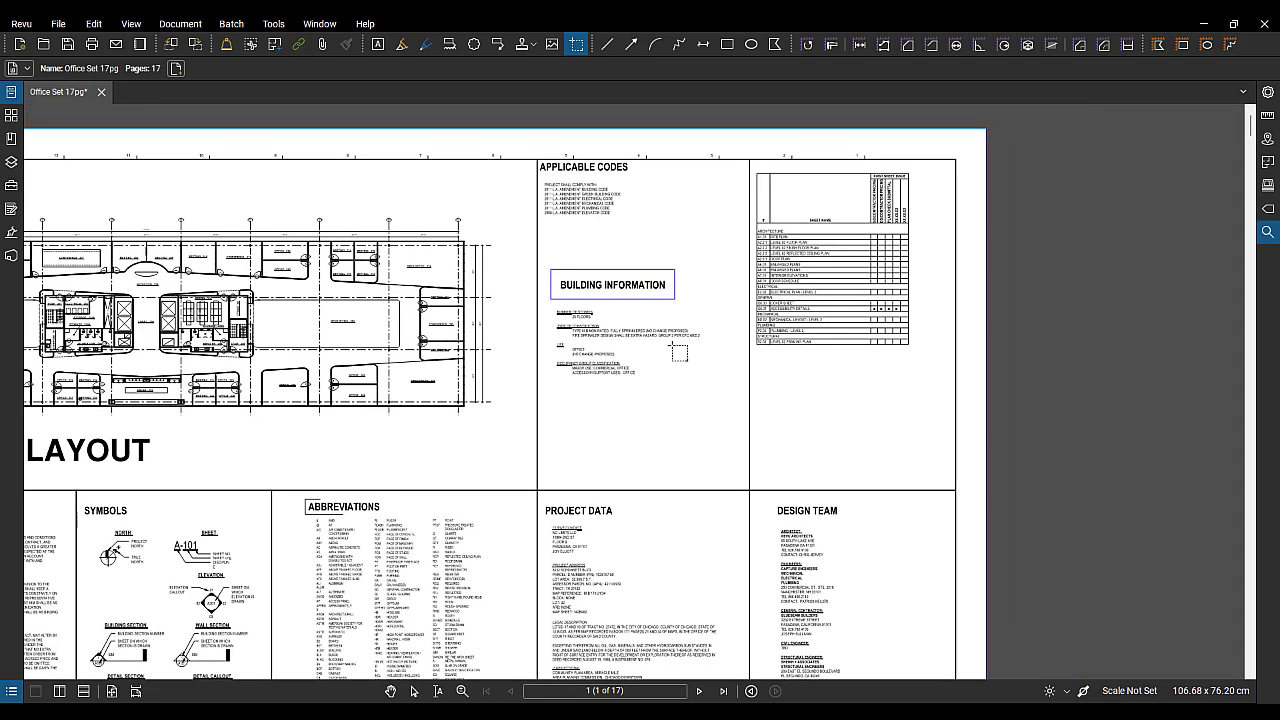
{"action": "scroll", "coordinate": [683, 325], "scroll_direction": "down", "scroll_amount": 1}
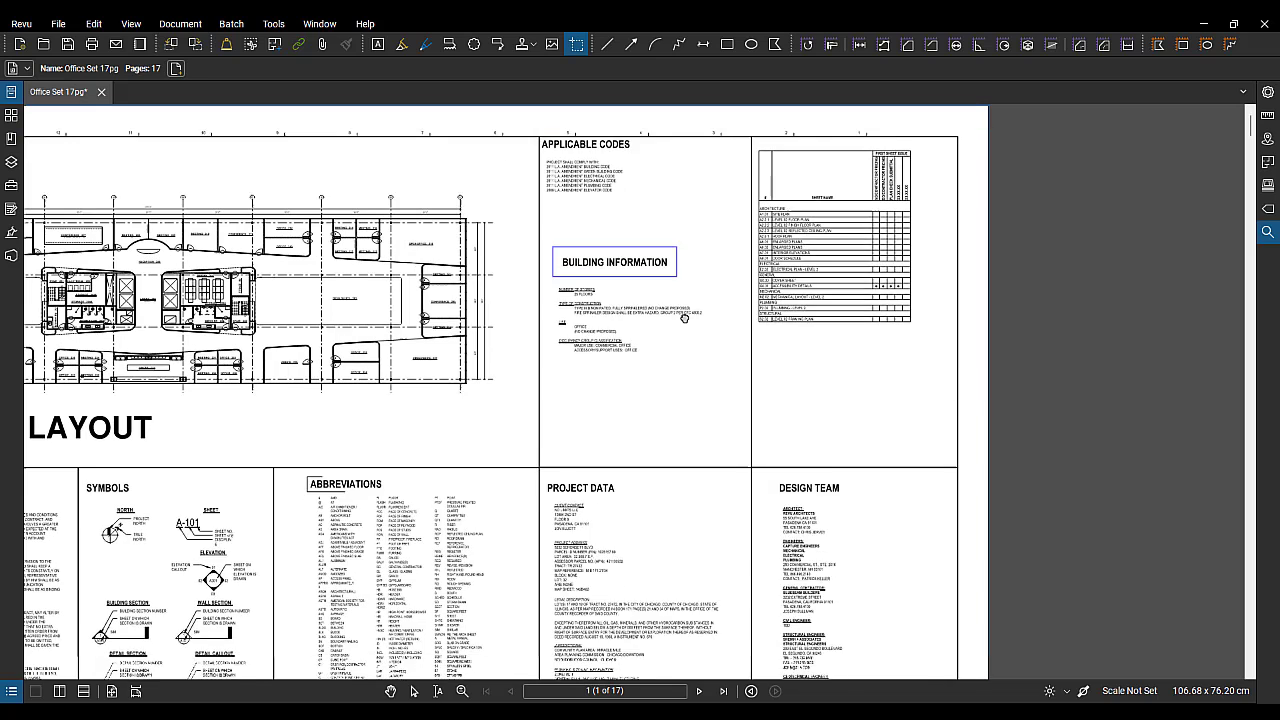
{"action": "scroll", "coordinate": [685, 318], "scroll_direction": "down", "scroll_amount": 3}
Step: Paste the copied heading and place it below the building information notes
{"action": "key", "text": "ctrl+v"}
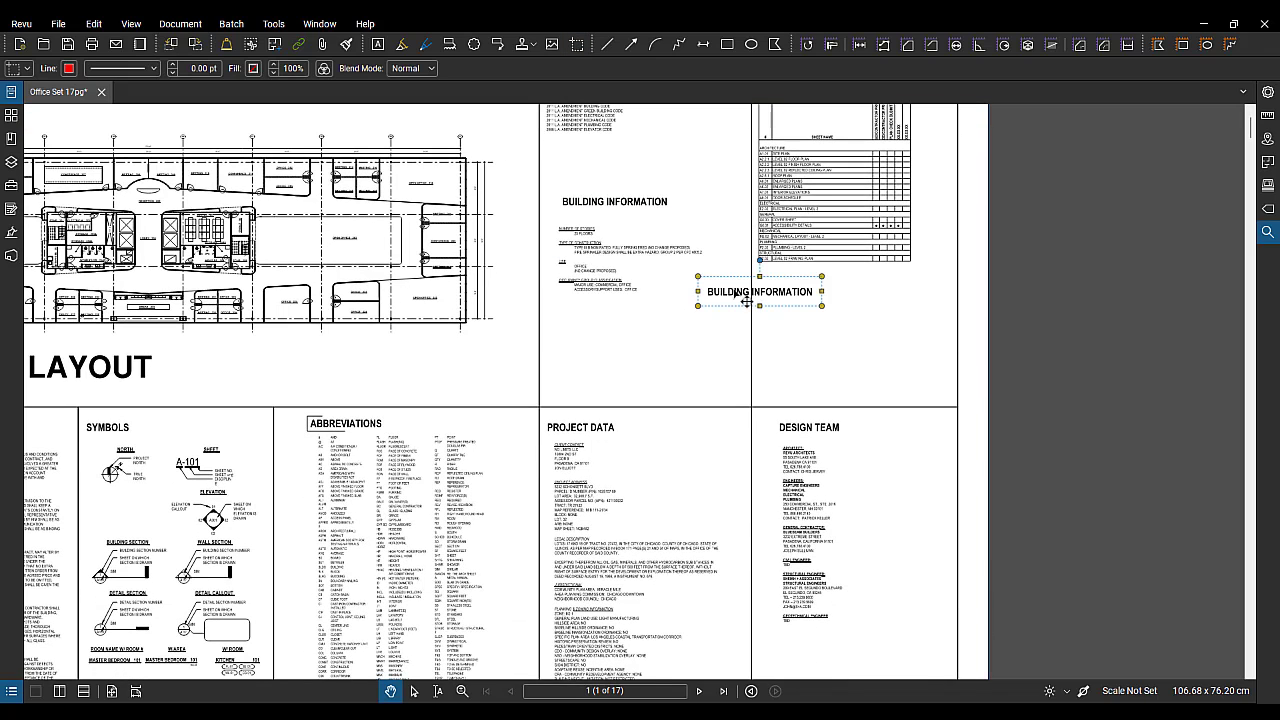
{"action": "left_click_drag", "start_coordinate": [747, 298], "coordinate": [602, 323]}
{"action": "left_click", "coordinate": [675, 381]}
{"action": "scroll", "coordinate": [677, 351], "scroll_direction": "down", "scroll_amount": 4}
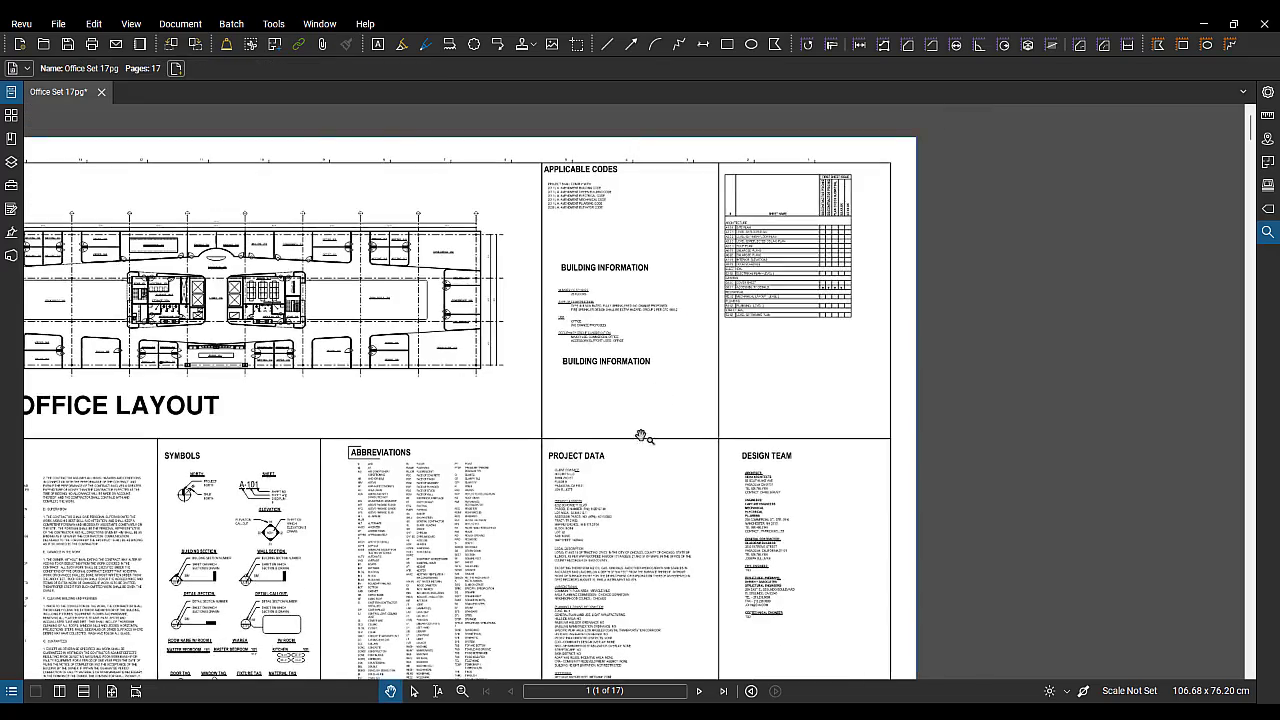
{"action": "scroll", "coordinate": [654, 303], "scroll_direction": "down", "scroll_amount": 5}
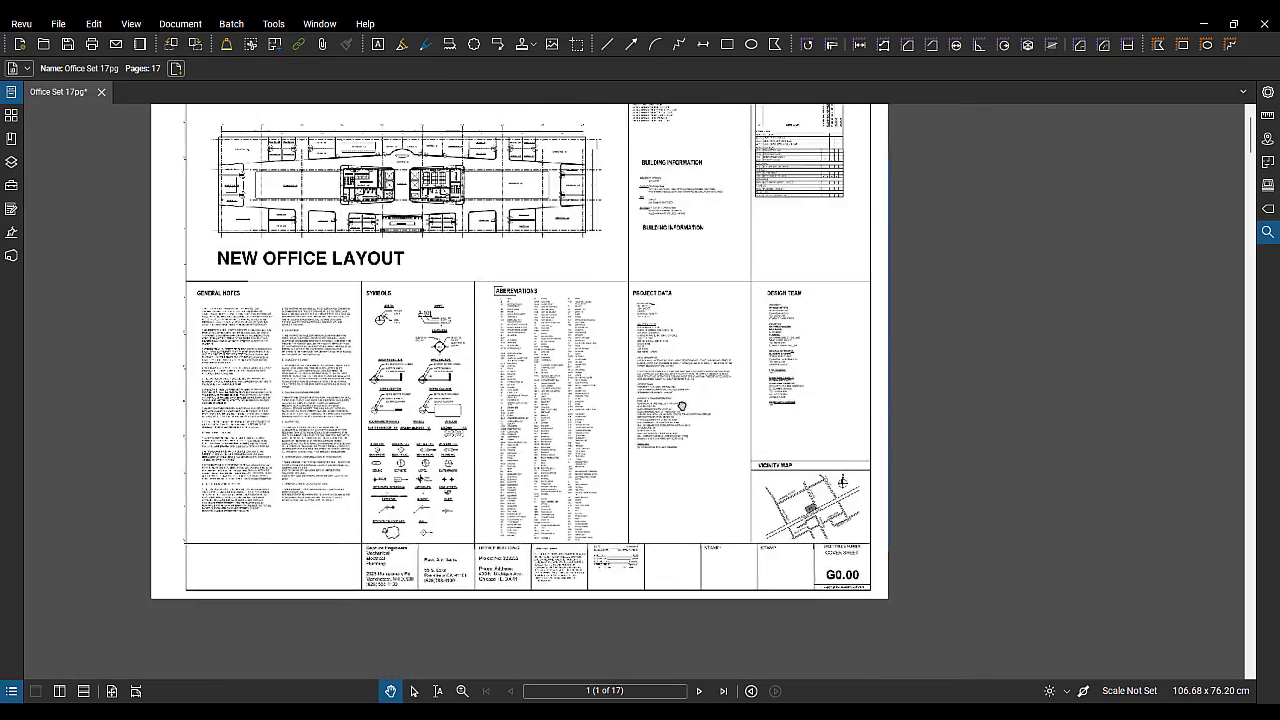
Step: Cut the Revu Architects address block out of its slot with Cut Content
{"action": "left_click", "coordinate": [93, 23]}
{"action": "mouse_move", "coordinate": [138, 297]}
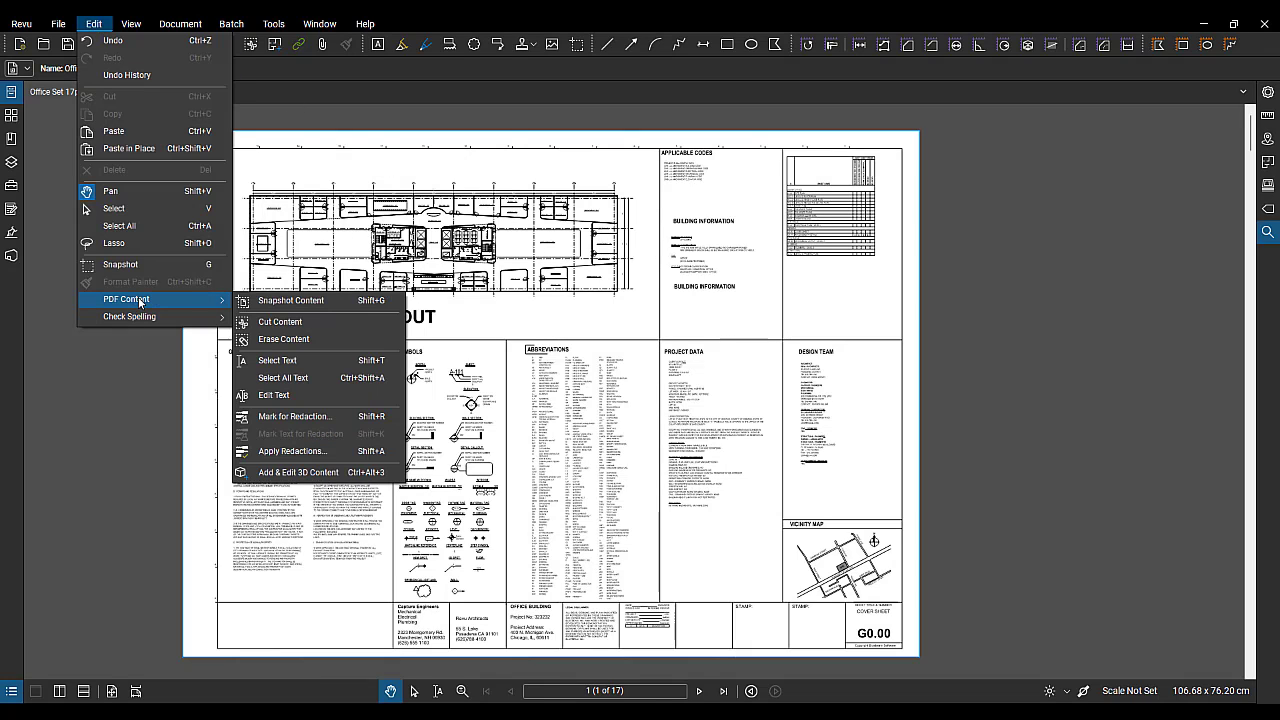
{"action": "left_click", "coordinate": [282, 322]}
{"action": "scroll", "coordinate": [570, 276], "scroll_direction": "up", "scroll_amount": 3}
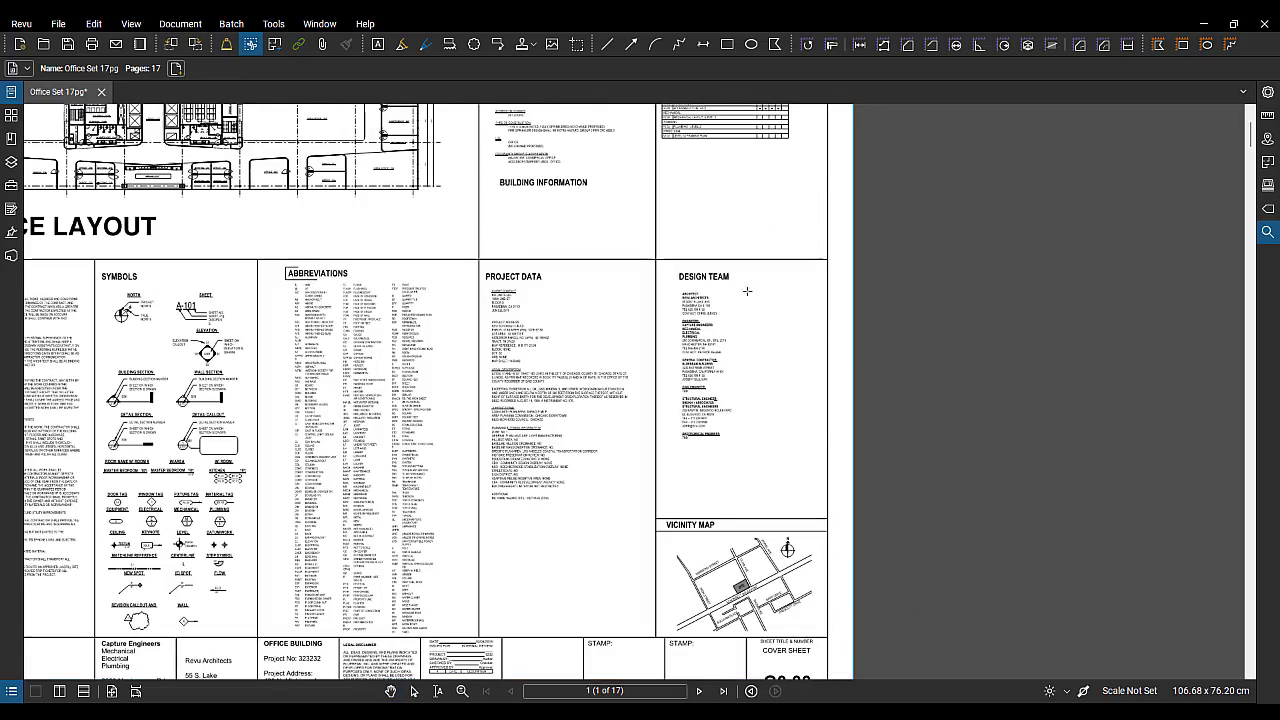
{"action": "scroll", "coordinate": [549, 270], "scroll_direction": "down", "scroll_amount": 2}
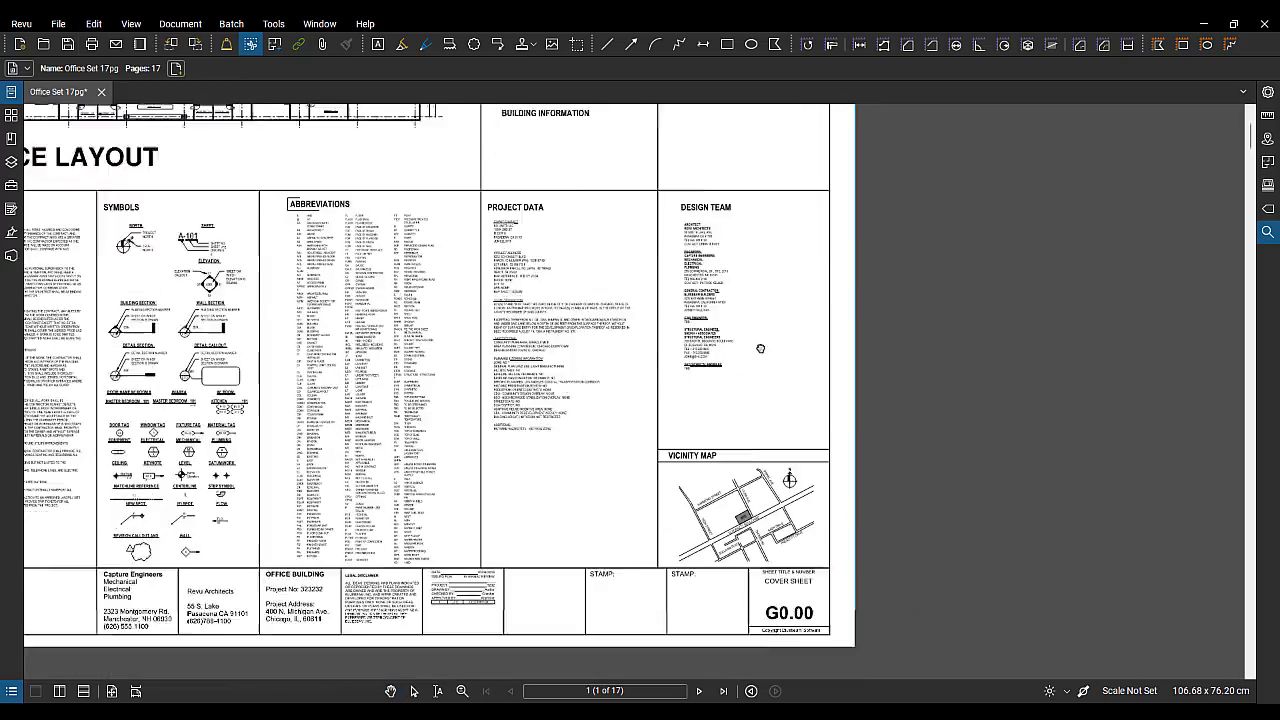
{"action": "scroll", "coordinate": [773, 424], "scroll_direction": "up", "scroll_amount": 3}
{"action": "scroll", "coordinate": [760, 426], "scroll_direction": "down", "scroll_amount": 1}
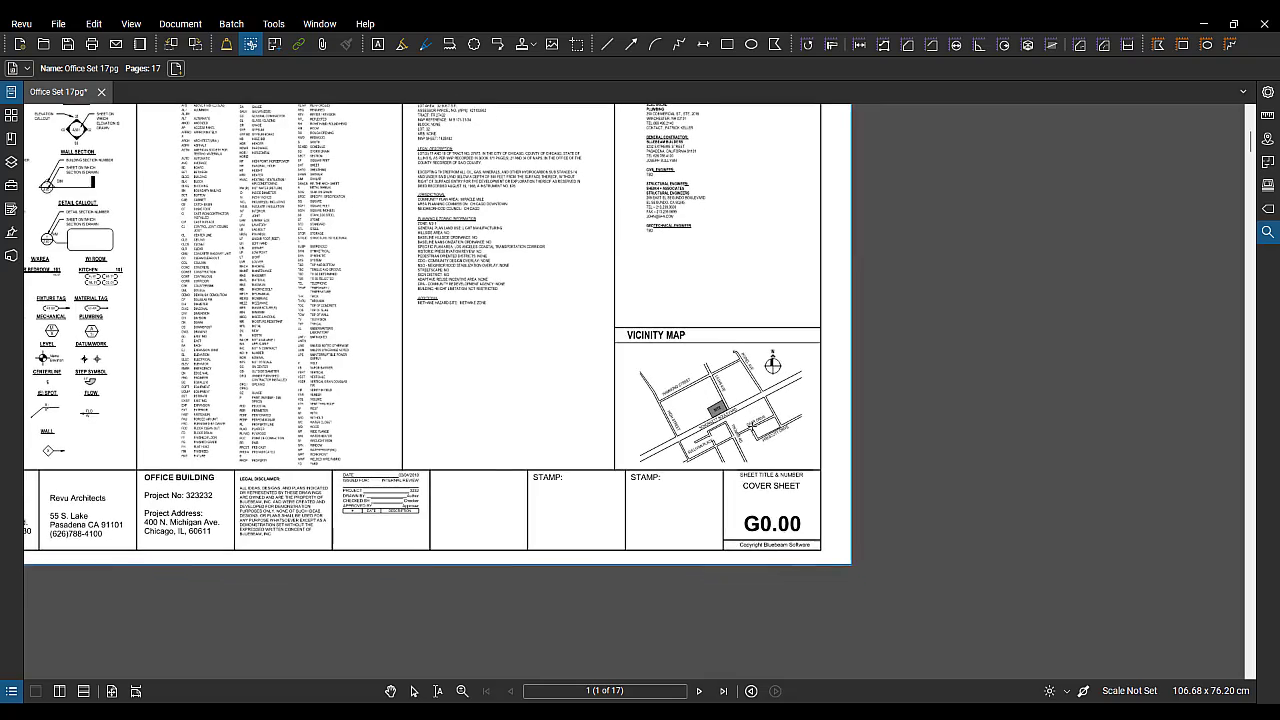
{"action": "scroll", "coordinate": [519, 474], "scroll_direction": "up", "scroll_amount": 4}
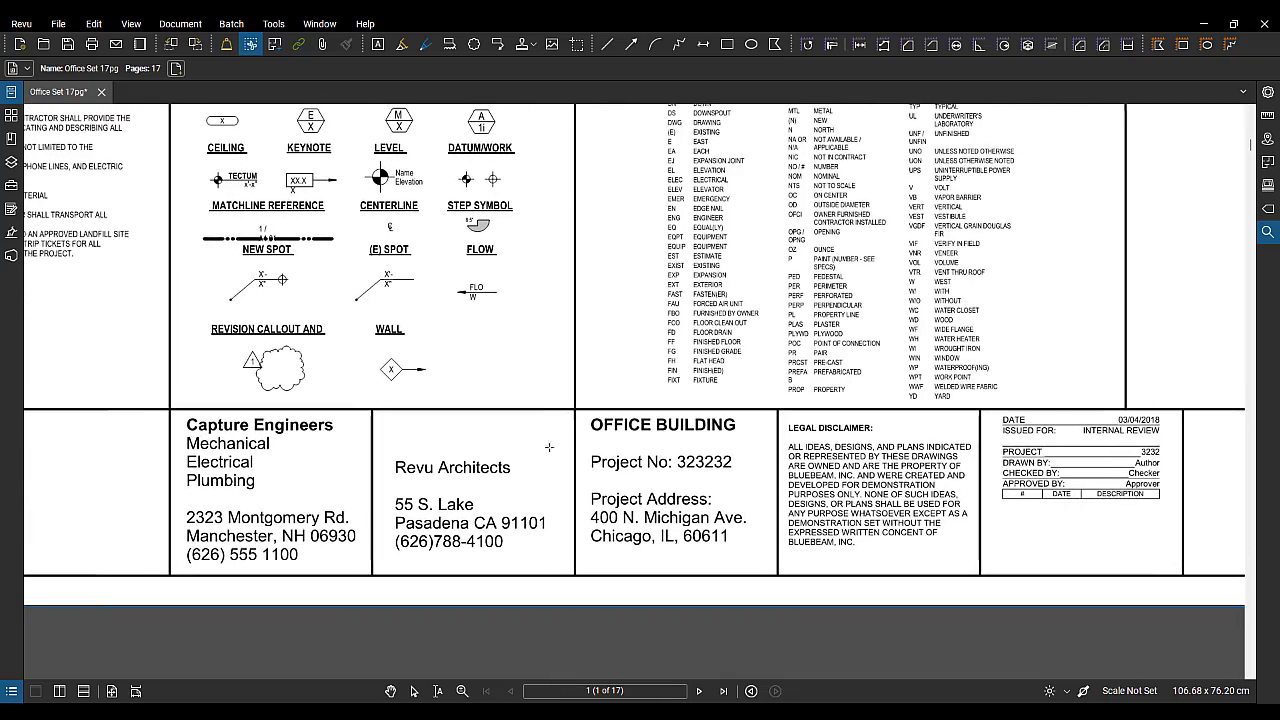
{"action": "left_click_drag", "start_coordinate": [563, 426], "coordinate": [386, 568]}
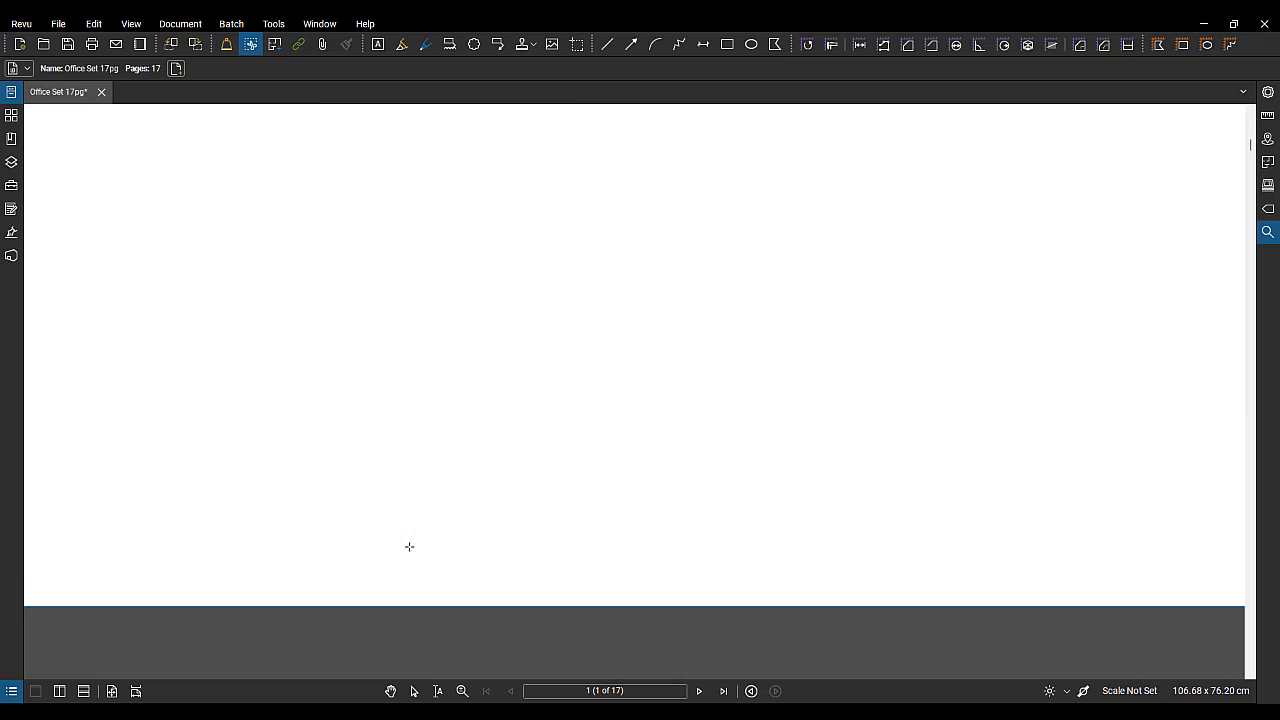
{"action": "scroll", "coordinate": [534, 400], "scroll_direction": "down", "scroll_amount": 2}
Step: Paste the Revu Architects block into a slot further right in the title block
{"action": "left_click_drag", "start_coordinate": [543, 487], "coordinate": [373, 477]}
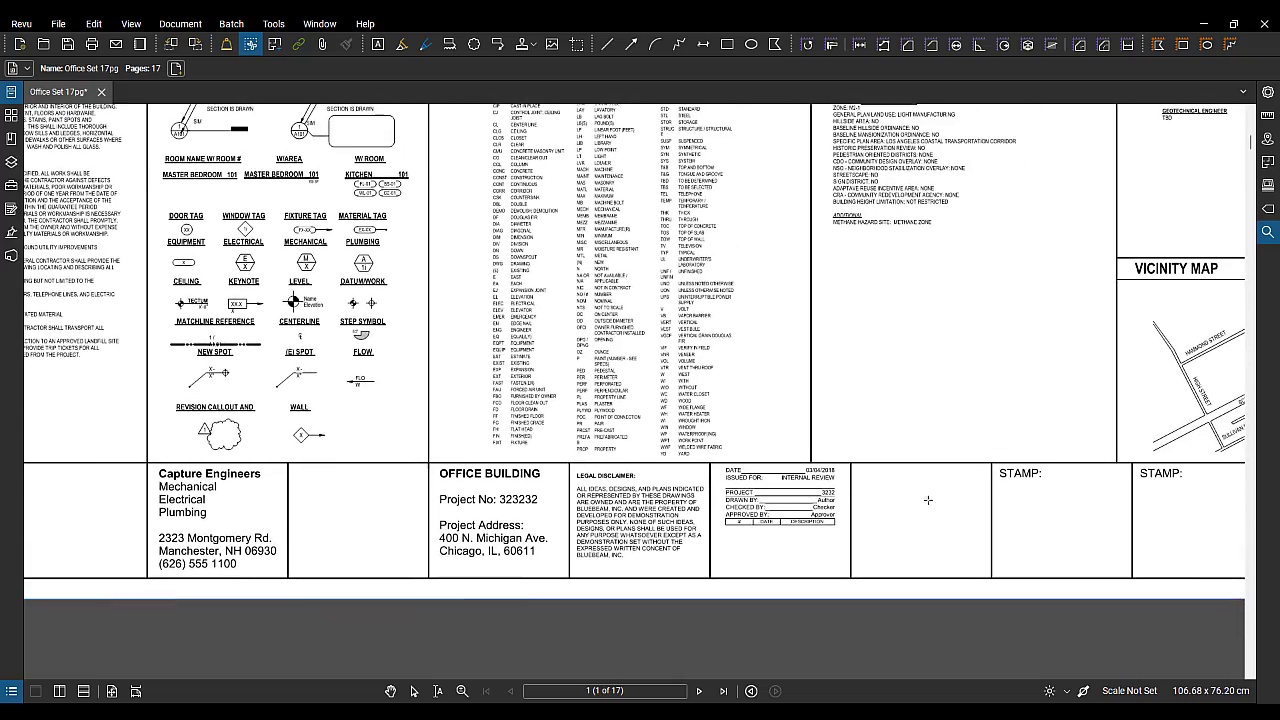
{"action": "left_click_drag", "start_coordinate": [839, 492], "coordinate": [790, 515]}
{"action": "key", "text": "ctrl+v"}
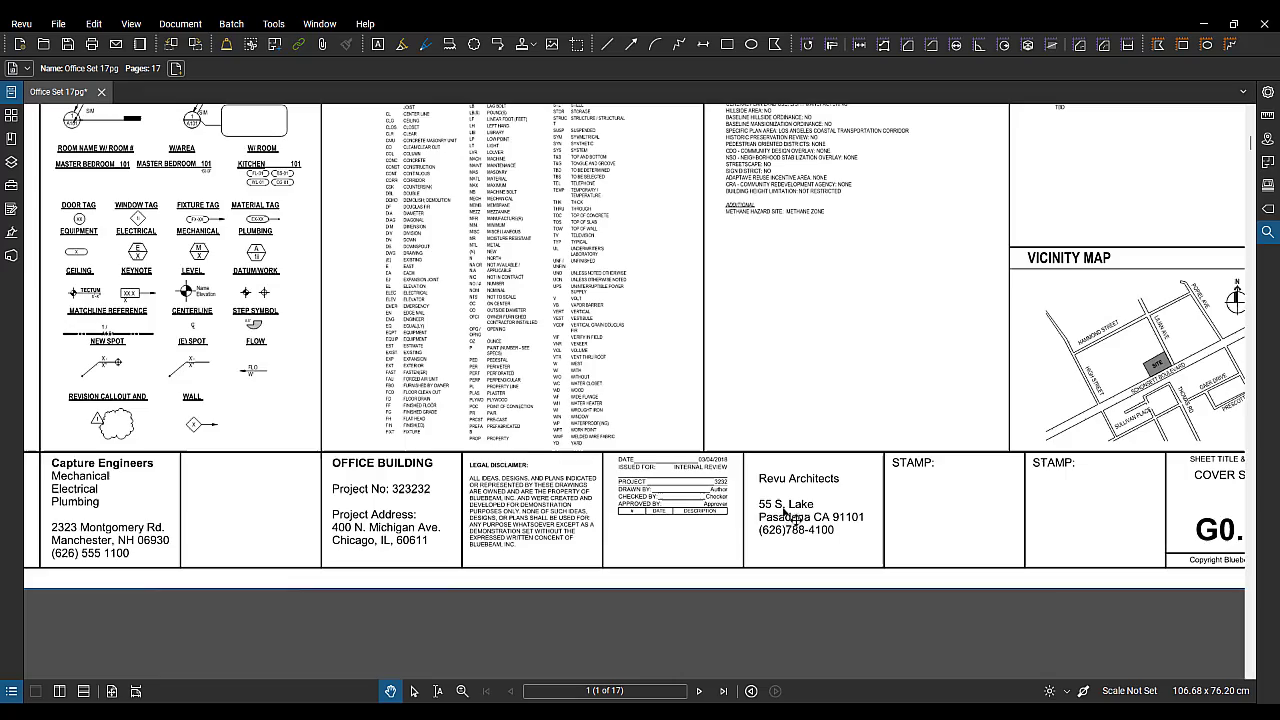
{"action": "scroll", "coordinate": [652, 476], "scroll_direction": "down", "scroll_amount": 5}
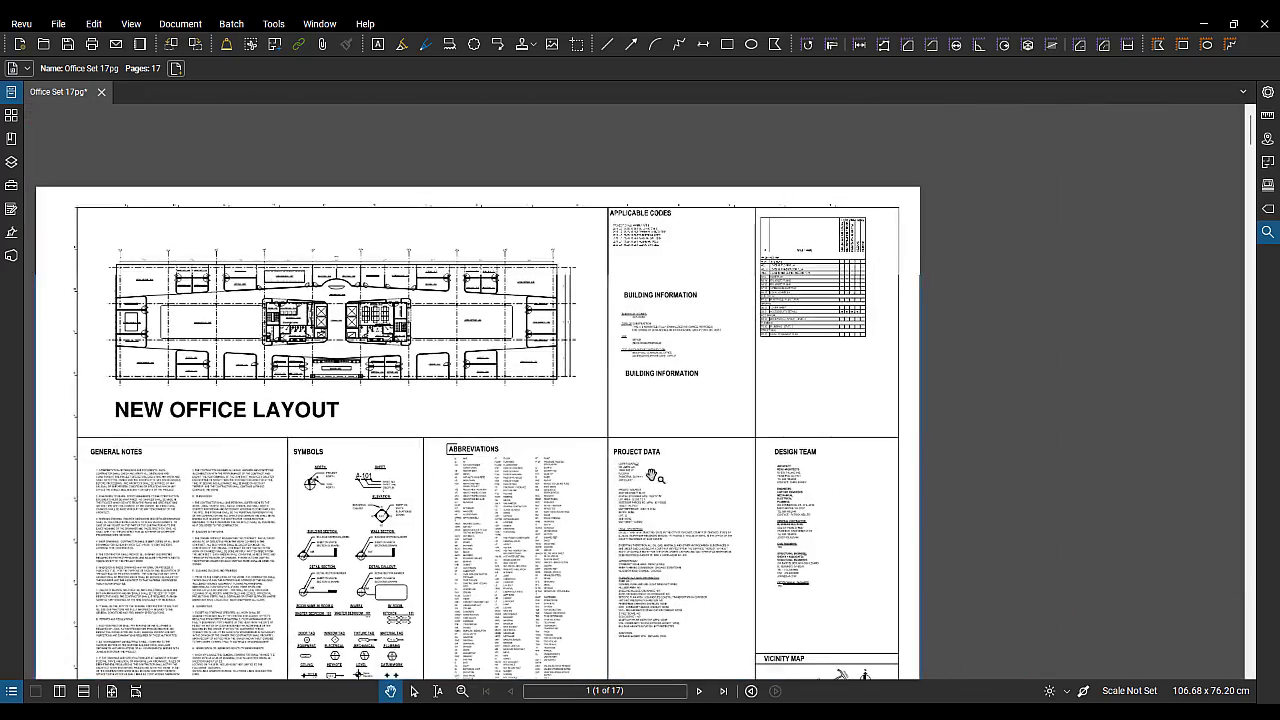
{"action": "scroll", "coordinate": [652, 476], "scroll_direction": "down", "scroll_amount": 3}
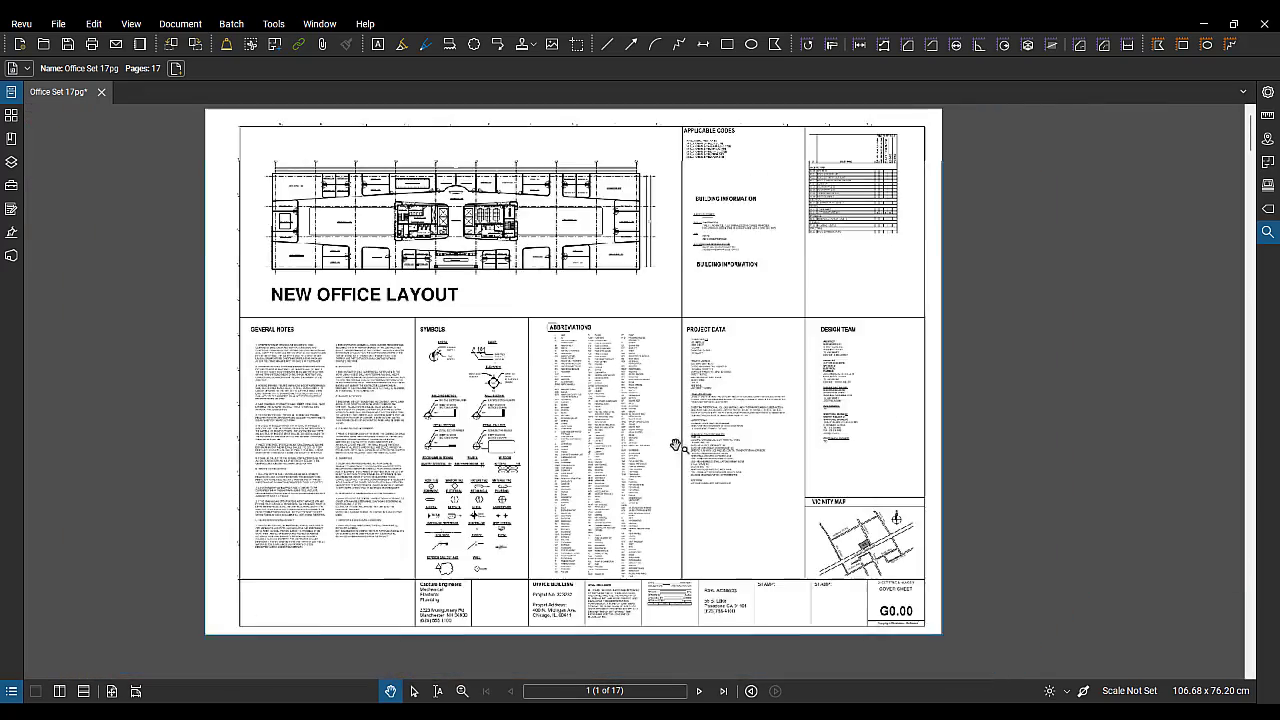
{"action": "left_click_drag", "start_coordinate": [676, 445], "coordinate": [649, 466]}
Step: Switch to Select Text and zoom in on the DESIGN TEAM panel
{"action": "left_click", "coordinate": [94, 24]}
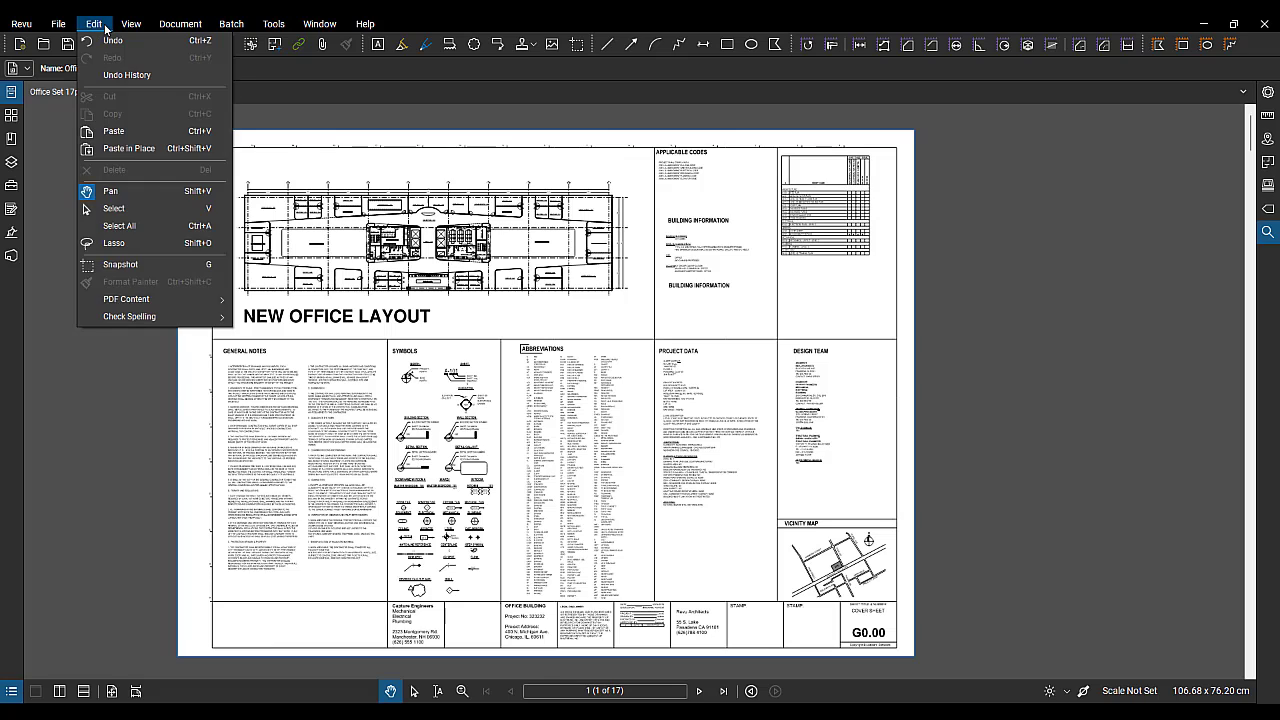
{"action": "mouse_move", "coordinate": [146, 299]}
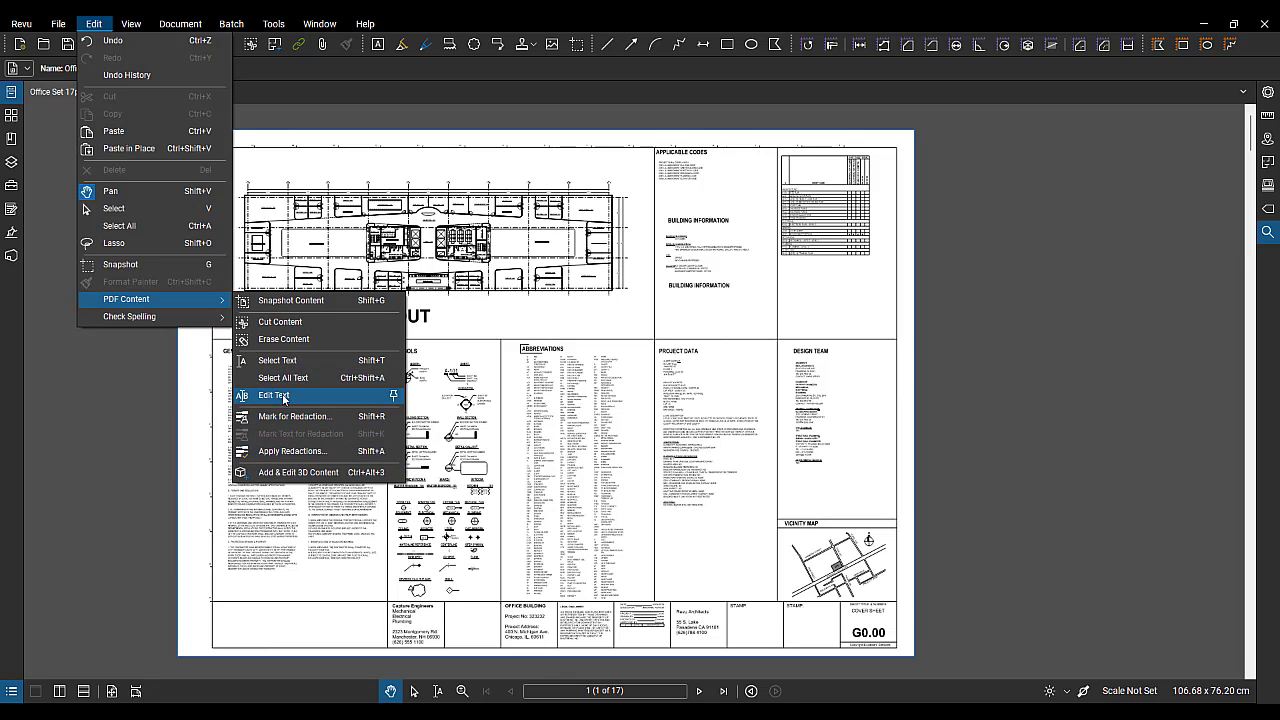
{"action": "left_click", "coordinate": [272, 362]}
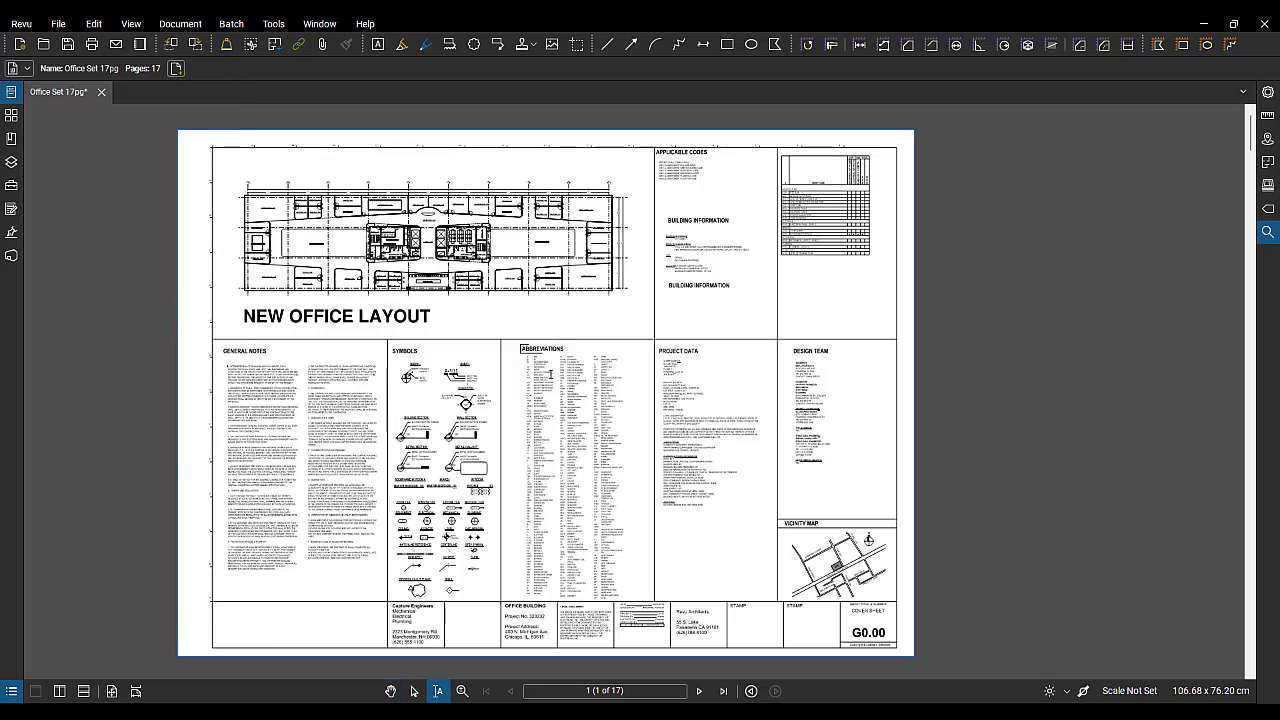
{"action": "scroll", "coordinate": [765, 378], "scroll_direction": "up", "scroll_amount": 10}
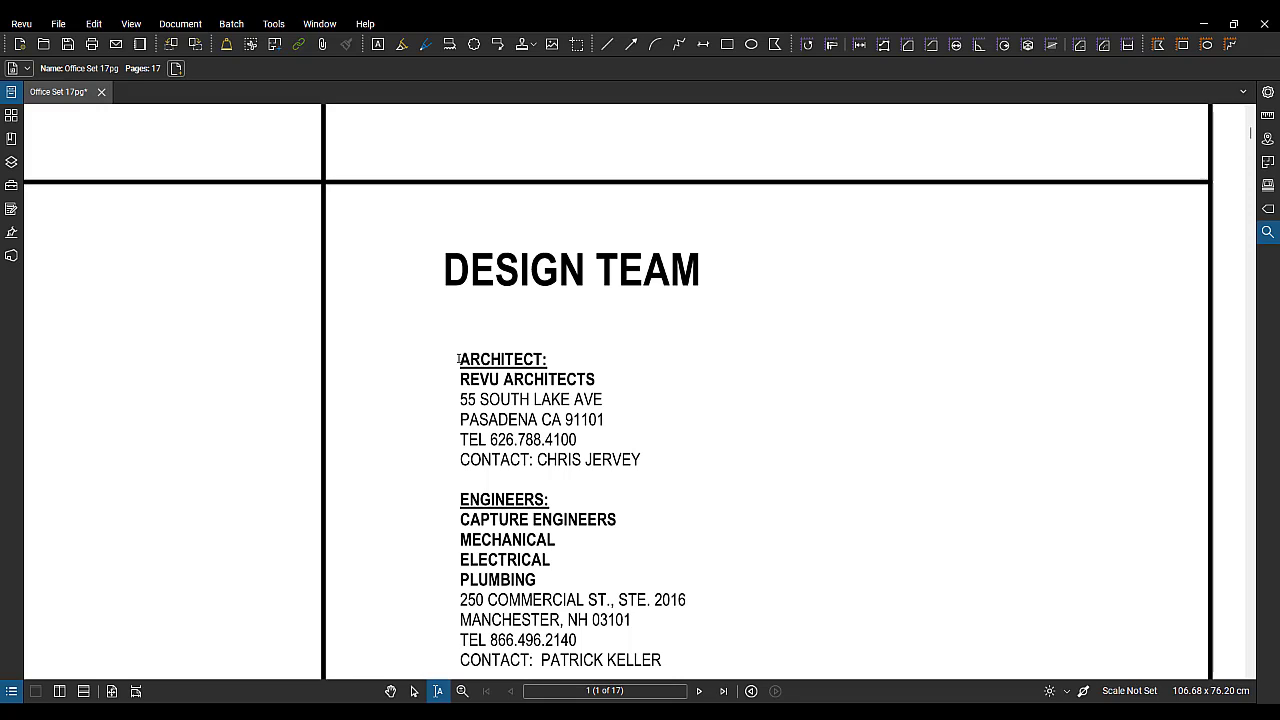
Step: Highlight the ARCHITECT: heading in yellow via Highlight Selected Text
{"action": "left_click_drag", "start_coordinate": [457, 360], "coordinate": [548, 362]}
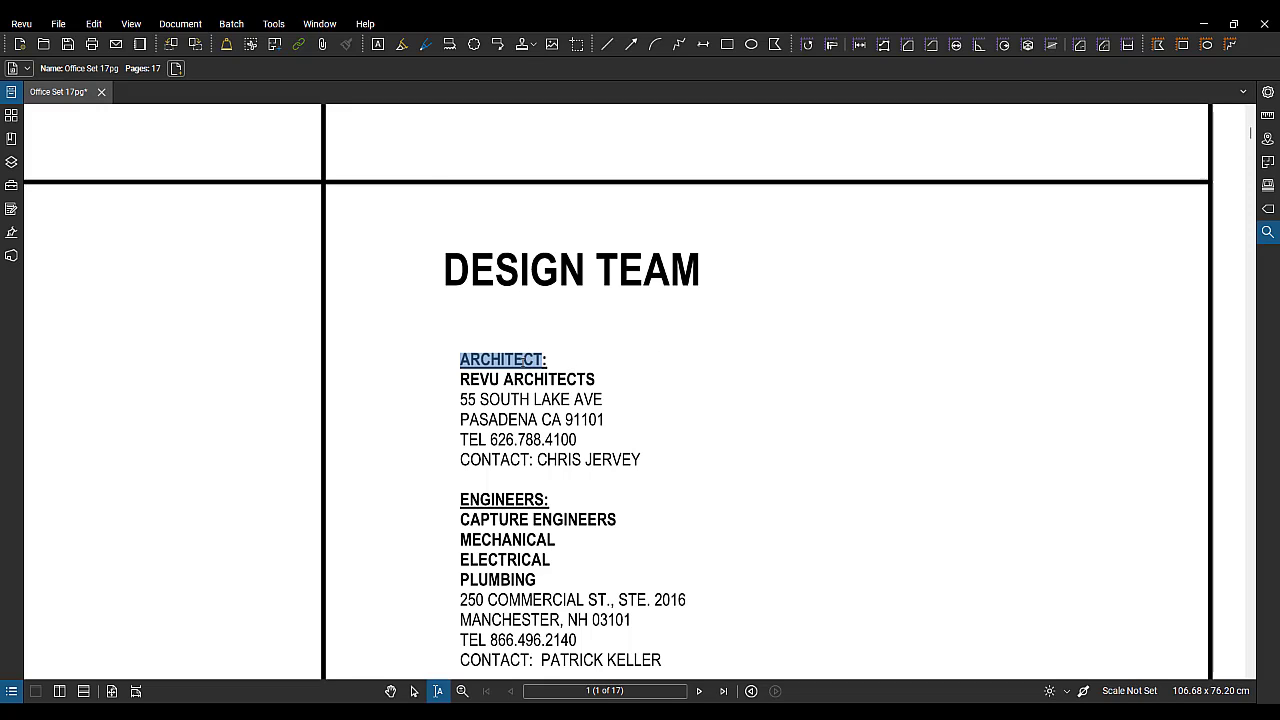
{"action": "right_click", "coordinate": [518, 357]}
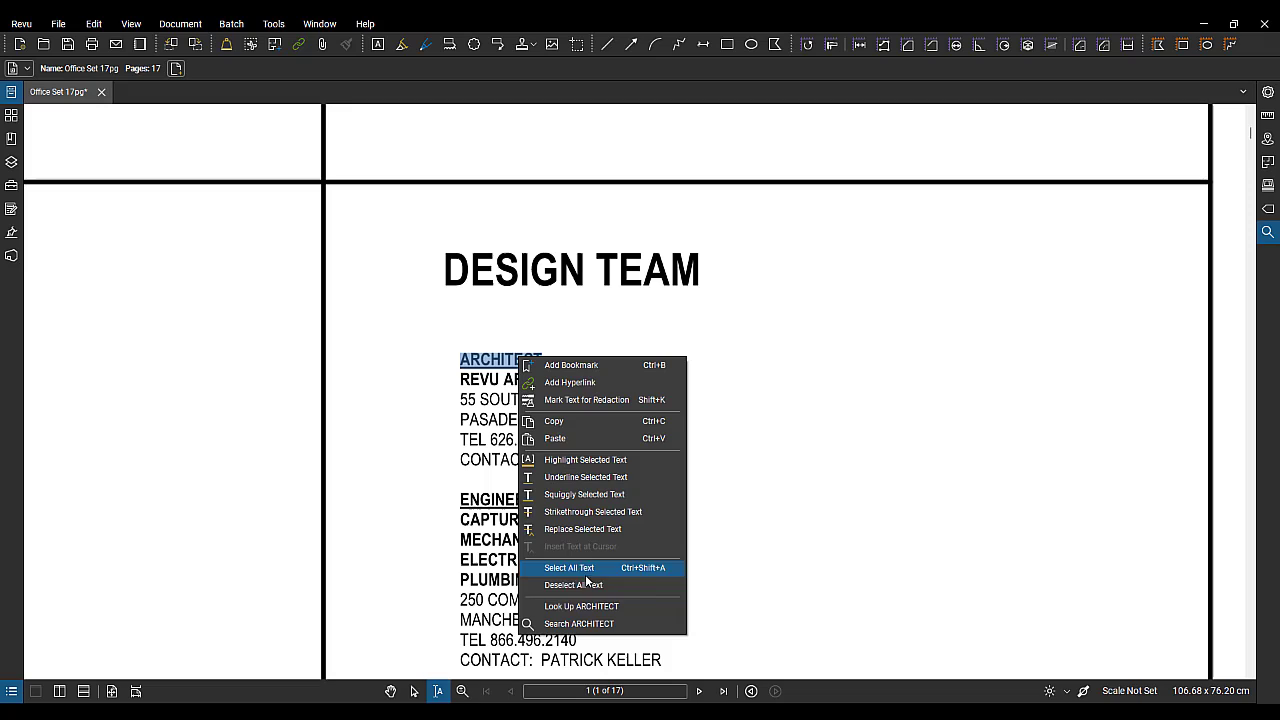
{"action": "left_click", "coordinate": [549, 462]}
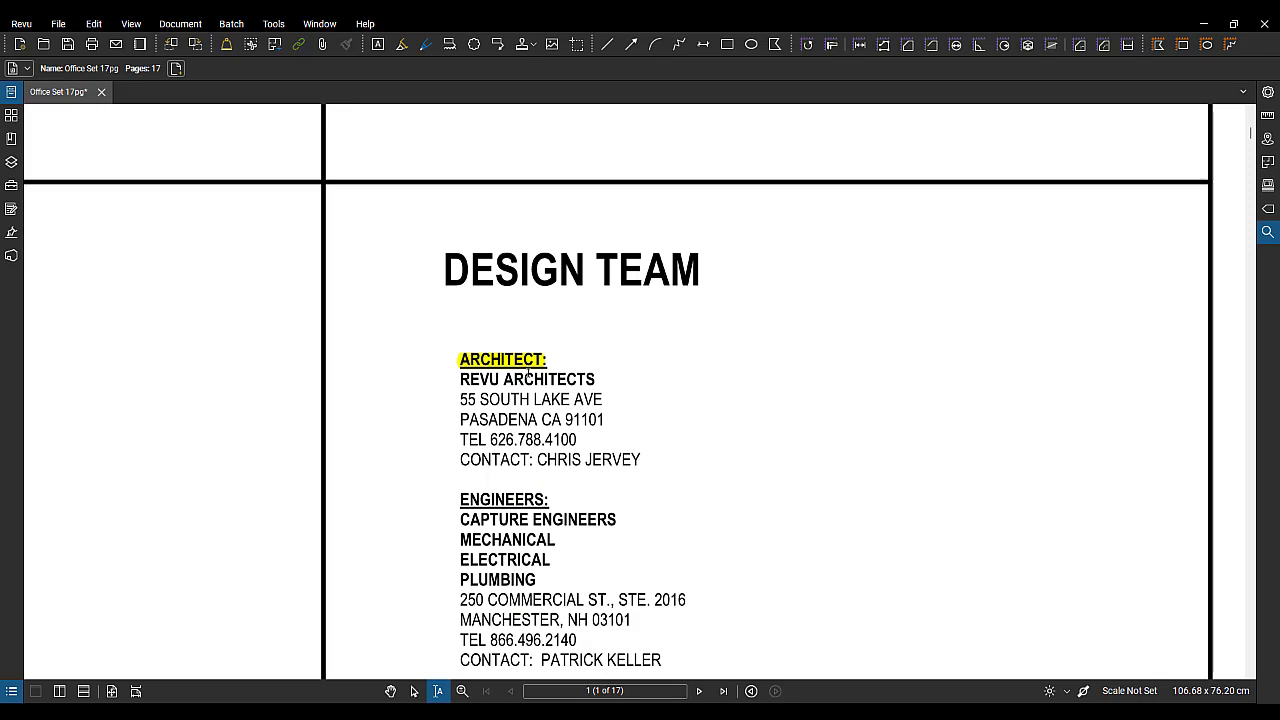
Step: Select the ARCHITECT: highlight and drag up the Markups List panel
{"action": "key", "text": "Escape"}
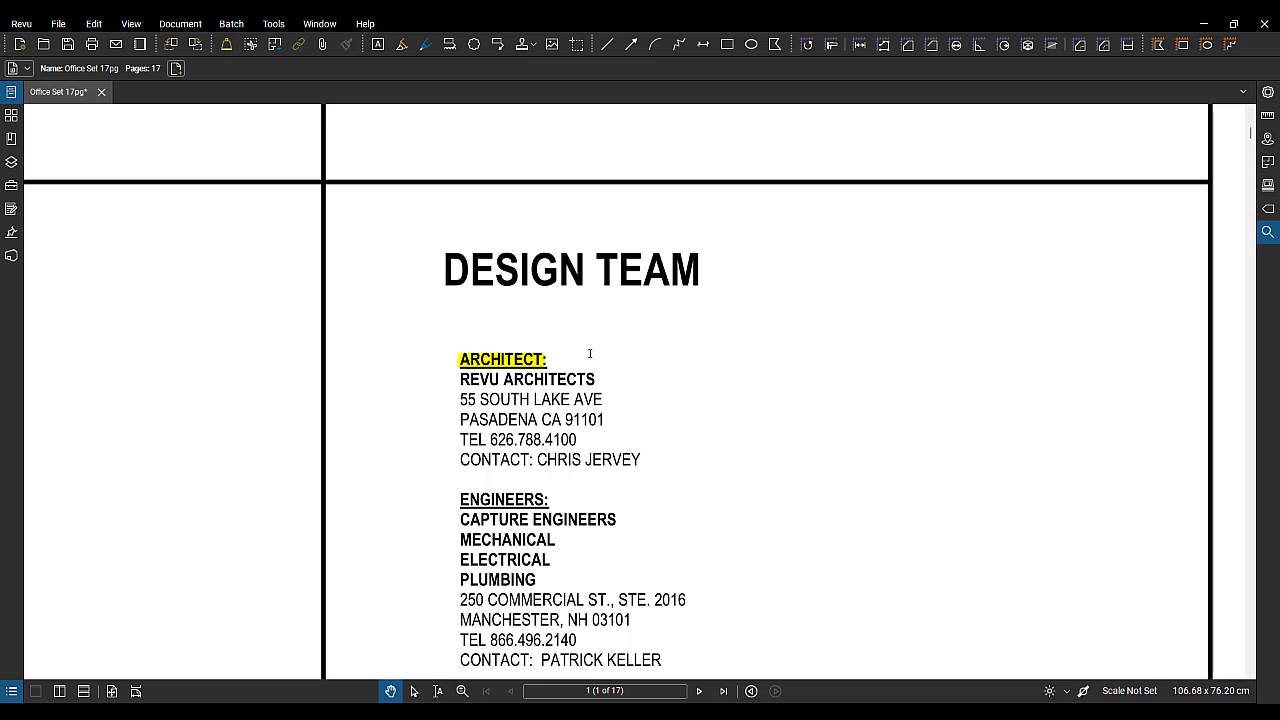
{"action": "left_click", "coordinate": [529, 362]}
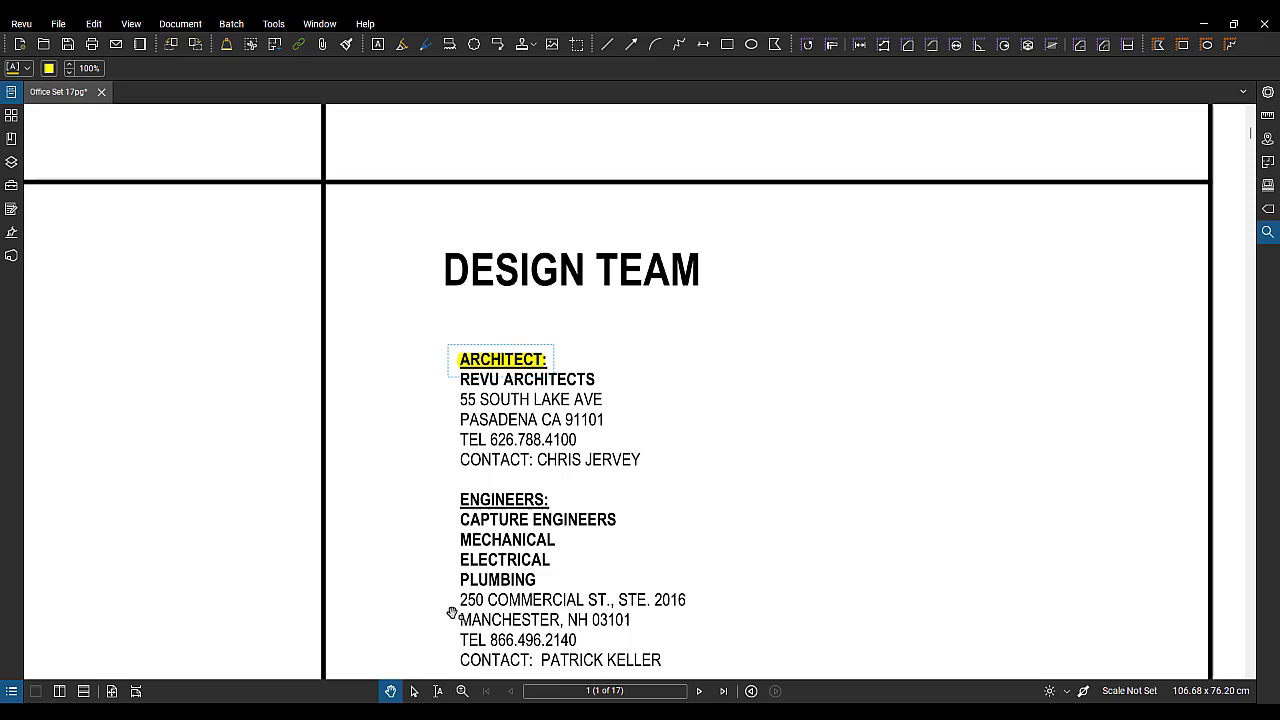
{"action": "left_click_drag", "start_coordinate": [449, 701], "coordinate": [474, 519]}
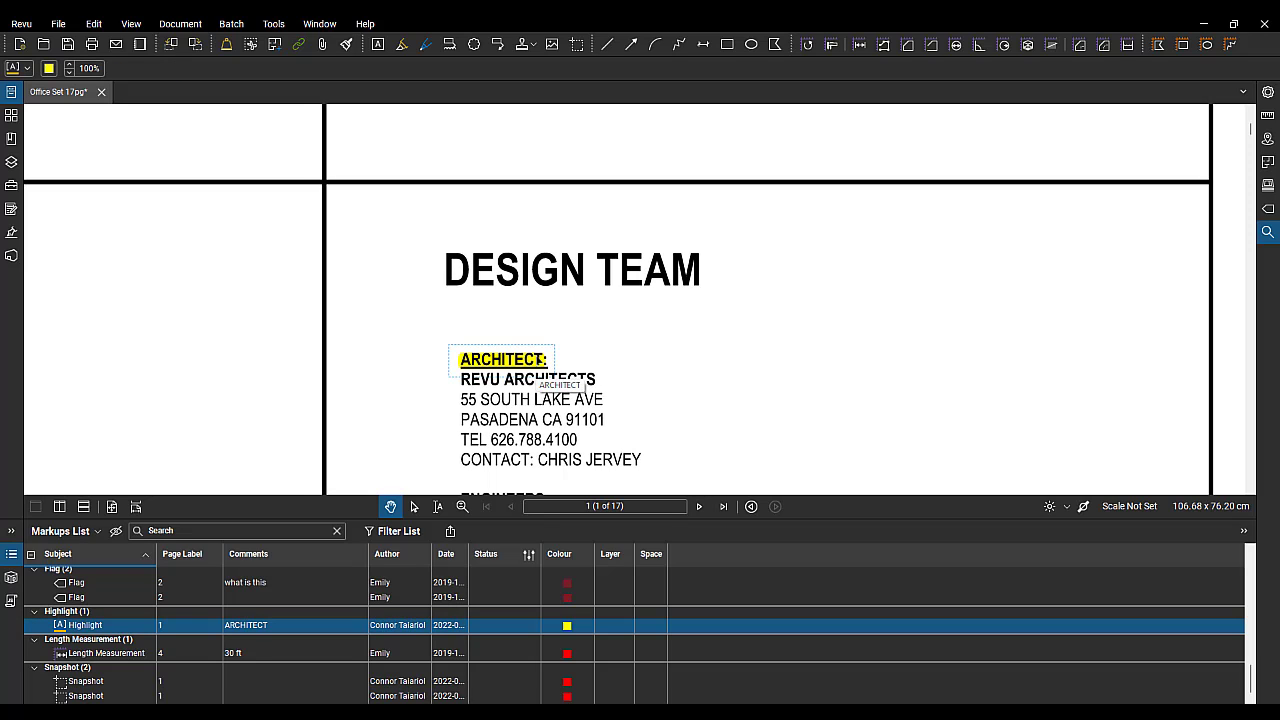
Step: Delete the ARCHITECT: highlight and shrink the Markups List panel
{"action": "key", "text": "Delete"}
{"action": "left_click_drag", "start_coordinate": [553, 367], "coordinate": [541, 343]}
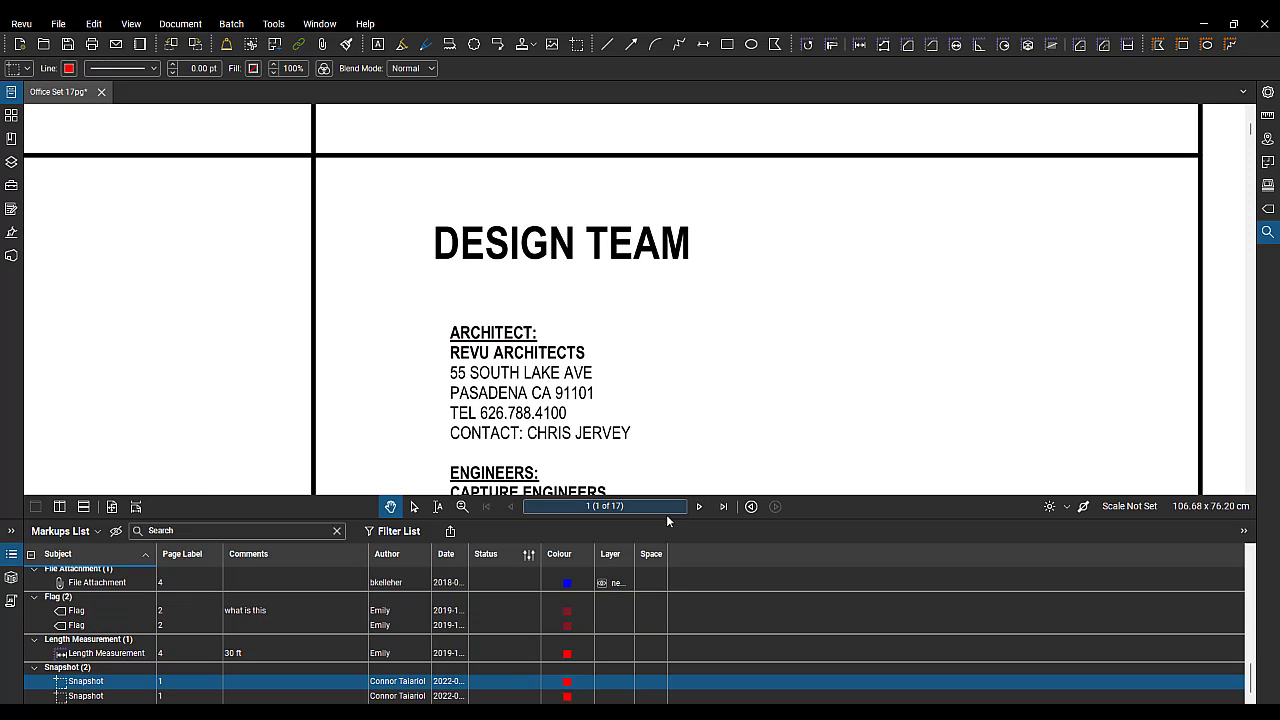
{"action": "left_click_drag", "start_coordinate": [668, 520], "coordinate": [669, 706]}
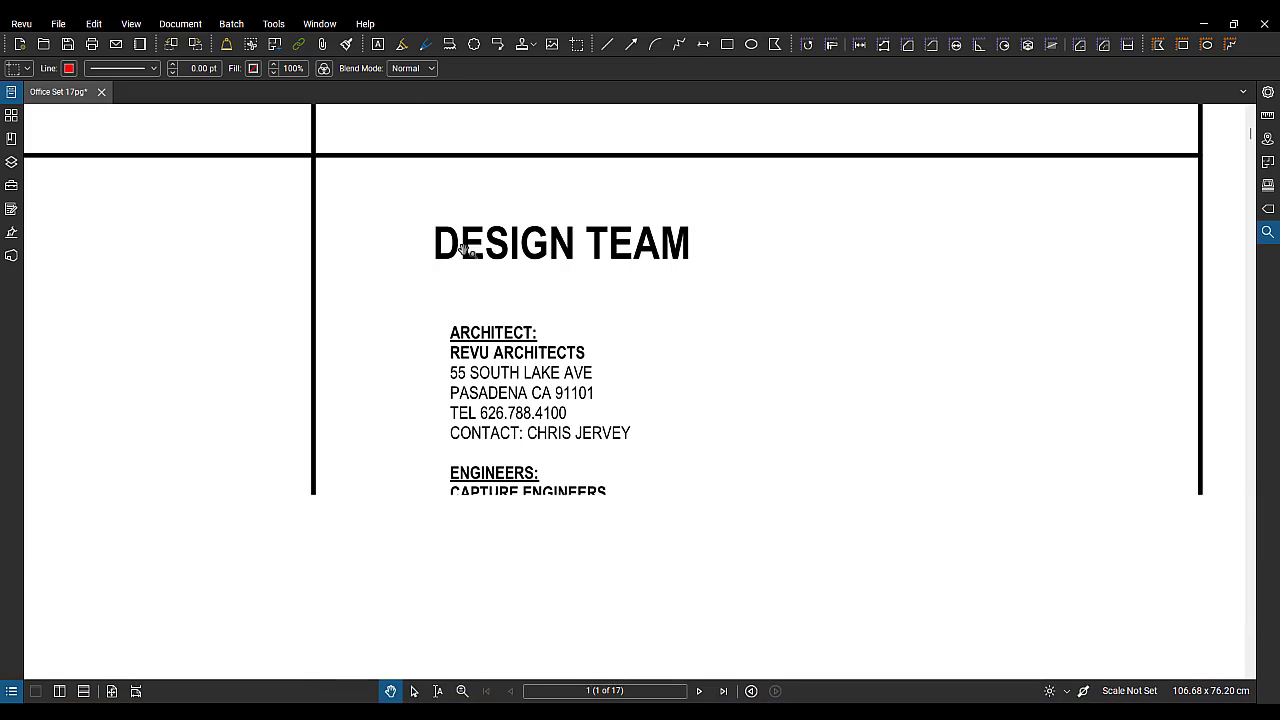
Step: Highlight the DESIGN TEAM title and the ENGINEERS: heading in yellow
{"action": "left_click", "coordinate": [273, 23]}
{"action": "mouse_move", "coordinate": [310, 41]}
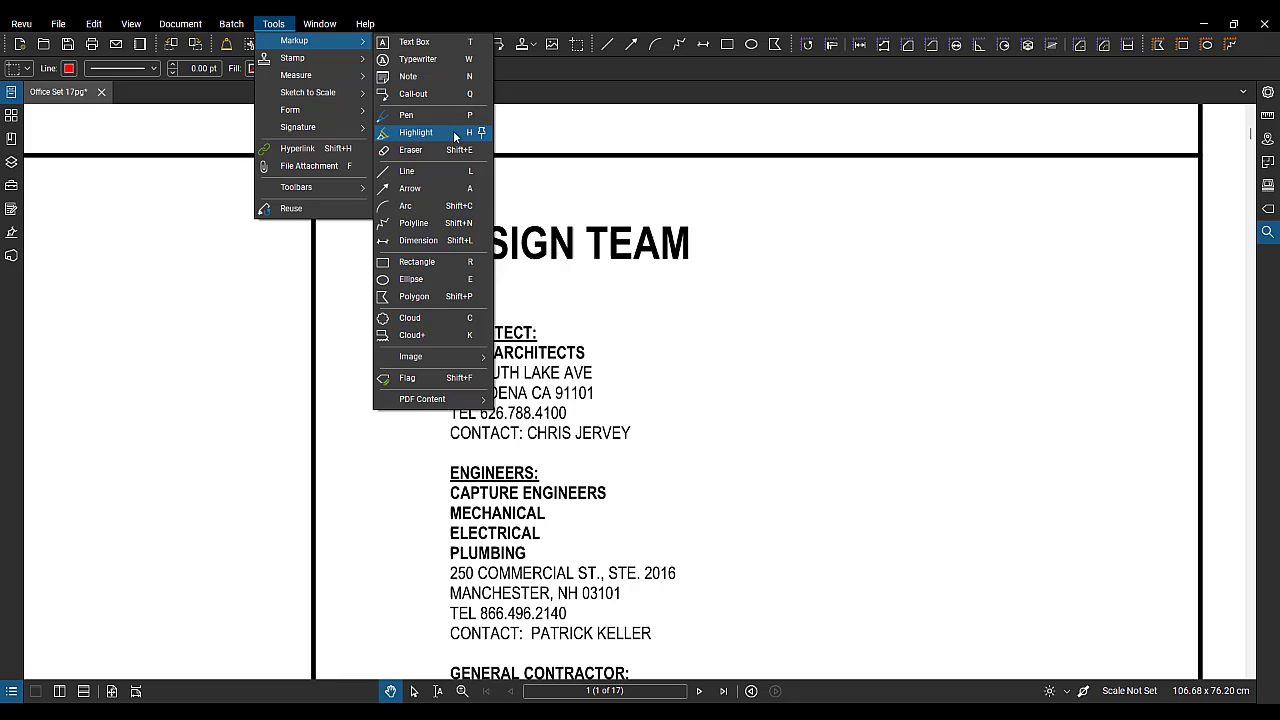
{"action": "left_click", "coordinate": [427, 132]}
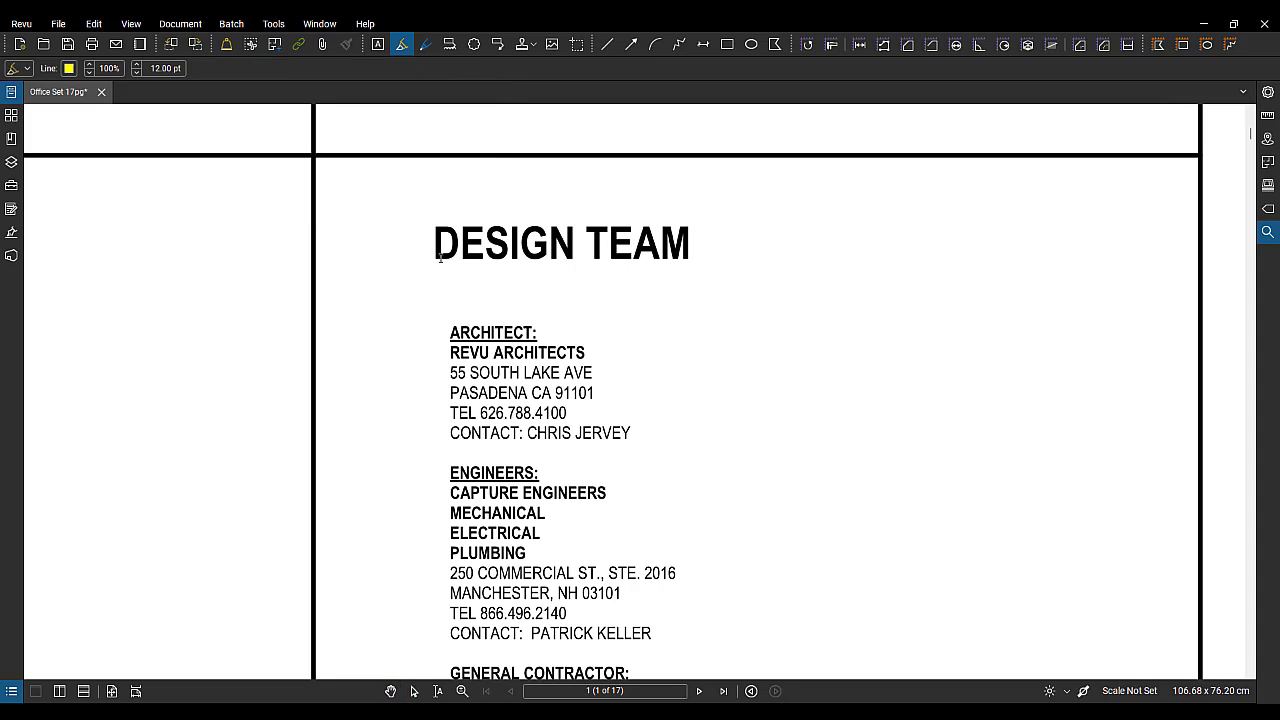
{"action": "left_click", "coordinate": [414, 691]}
{"action": "scroll", "coordinate": [450, 220], "scroll_direction": "up", "scroll_amount": 1}
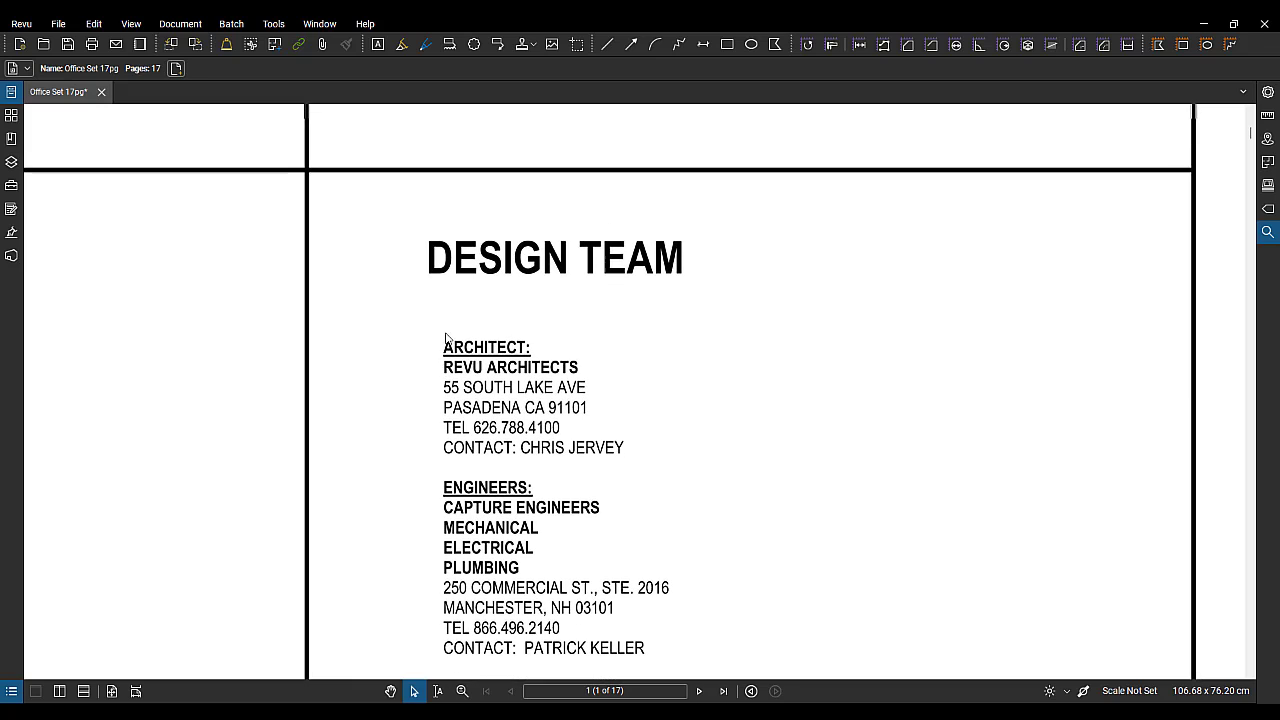
{"action": "left_click", "coordinate": [278, 26]}
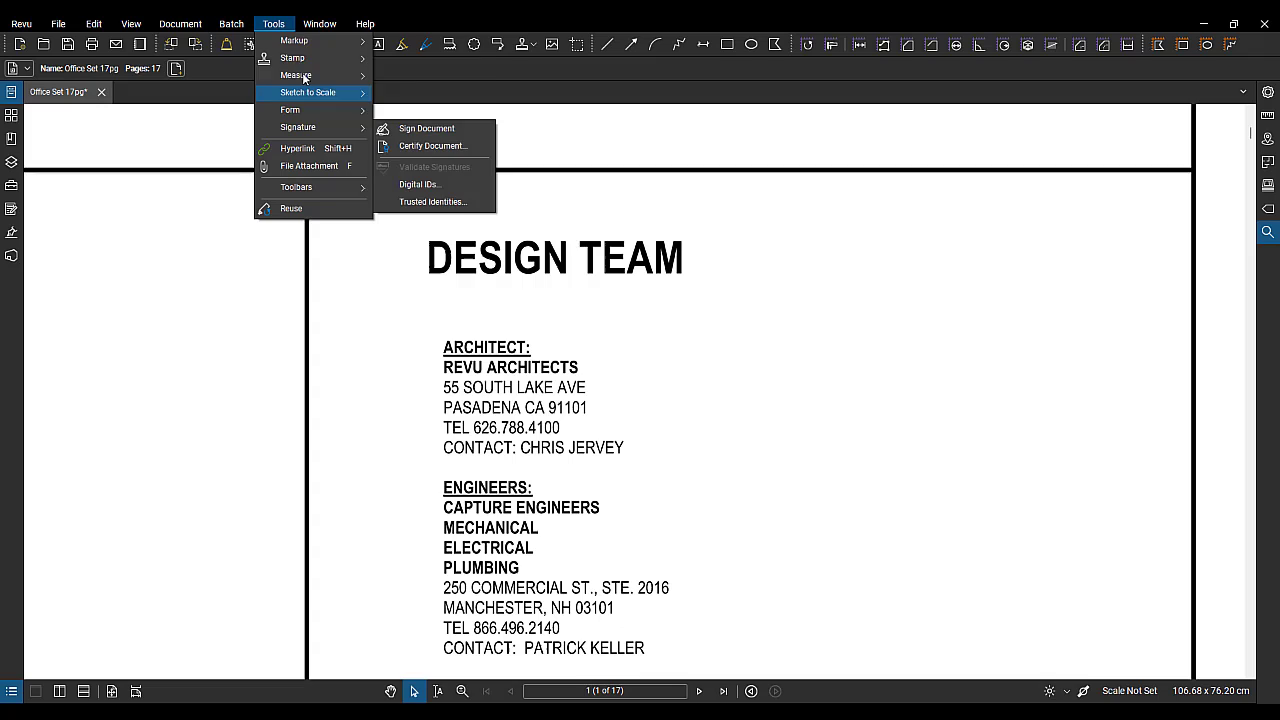
{"action": "mouse_move", "coordinate": [300, 42]}
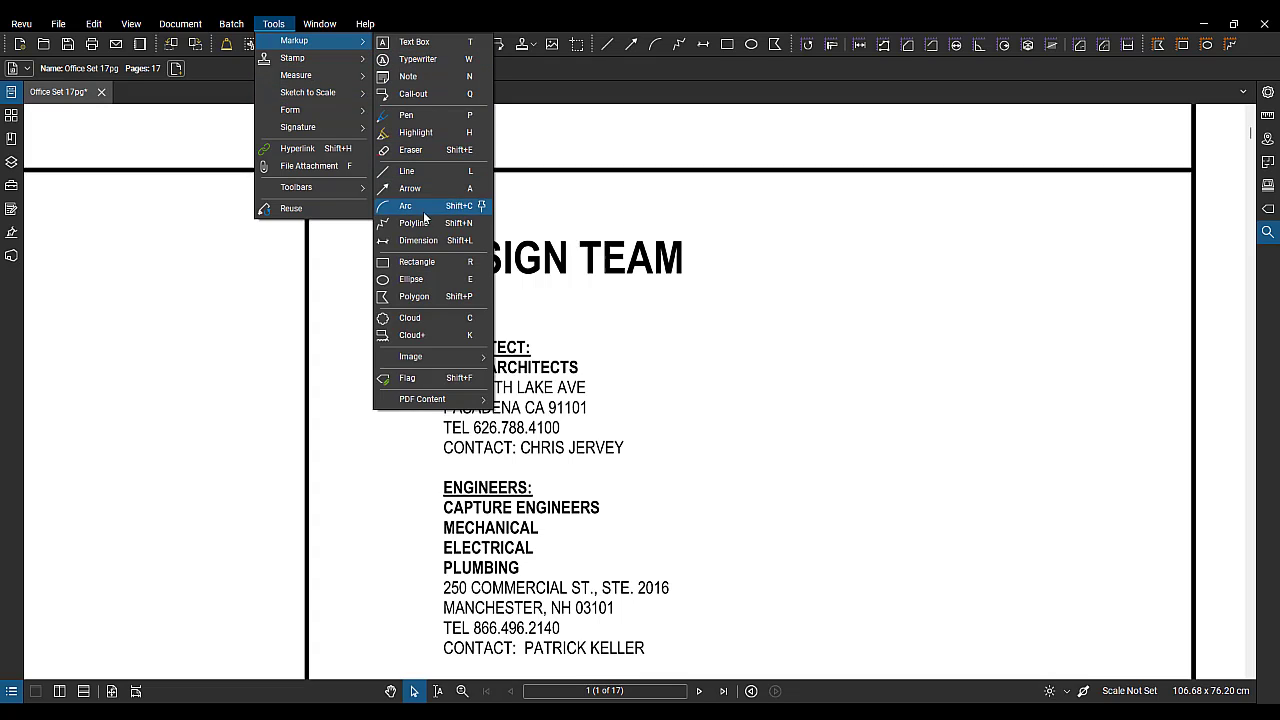
{"action": "left_click", "coordinate": [429, 132]}
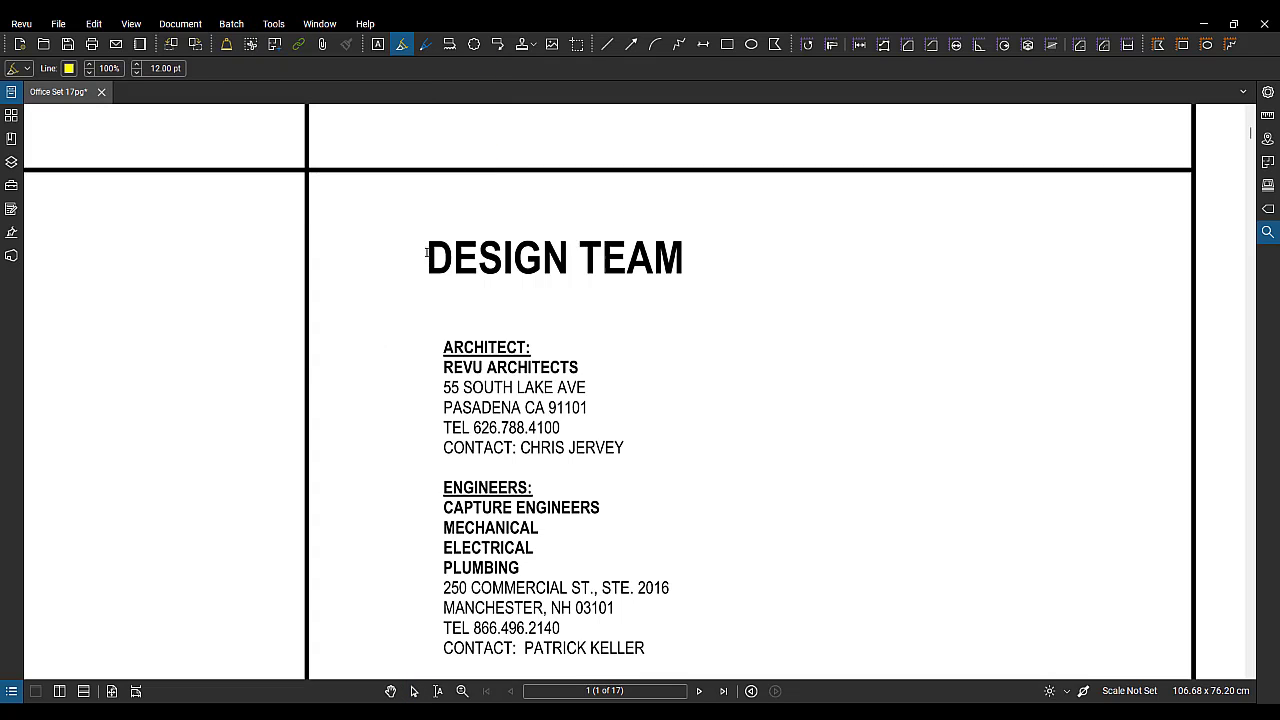
{"action": "left_click_drag", "start_coordinate": [427, 252], "coordinate": [688, 254]}
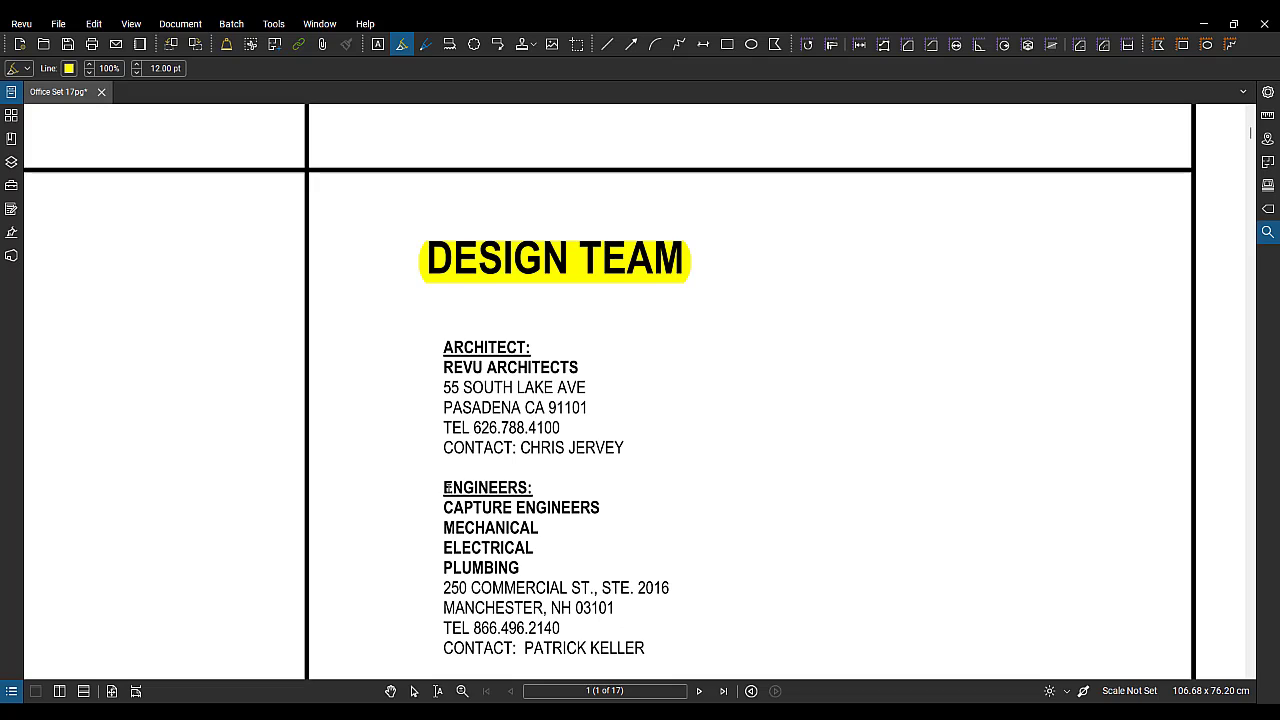
{"action": "left_click_drag", "start_coordinate": [444, 487], "coordinate": [532, 488]}
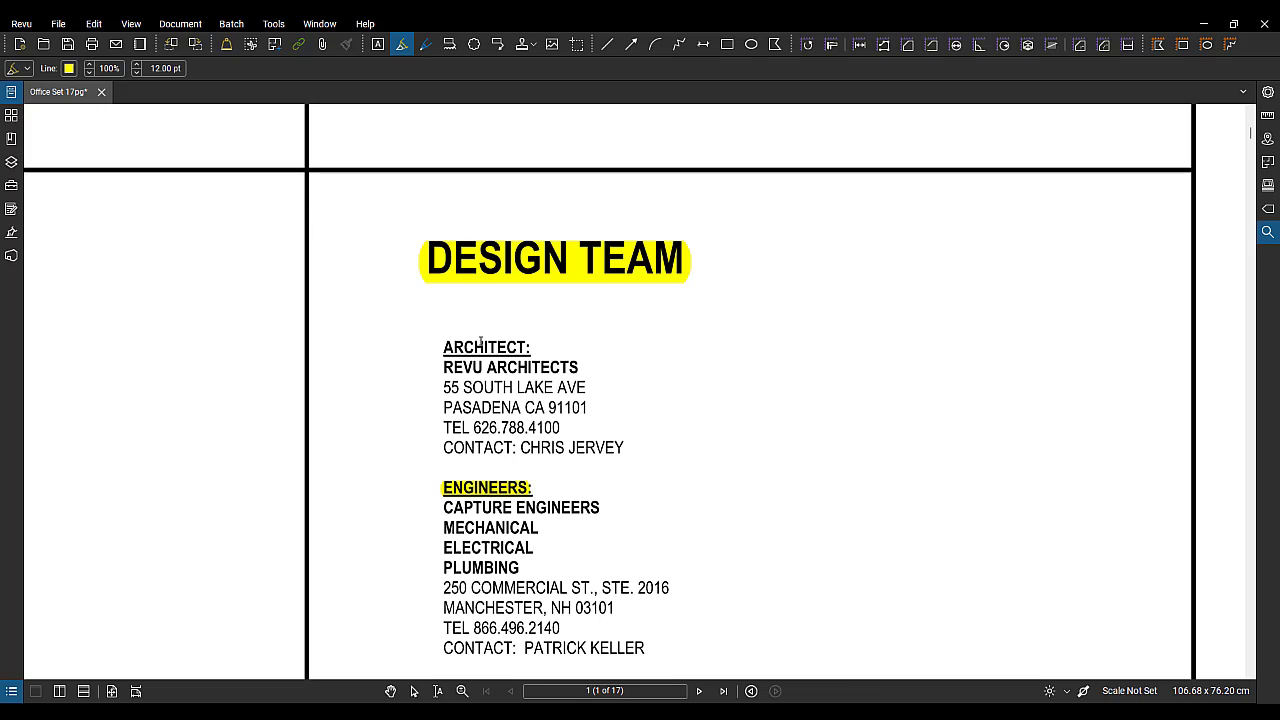
{"action": "key", "text": "Escape"}
{"action": "scroll", "coordinate": [573, 475], "scroll_direction": "down", "scroll_amount": 1}
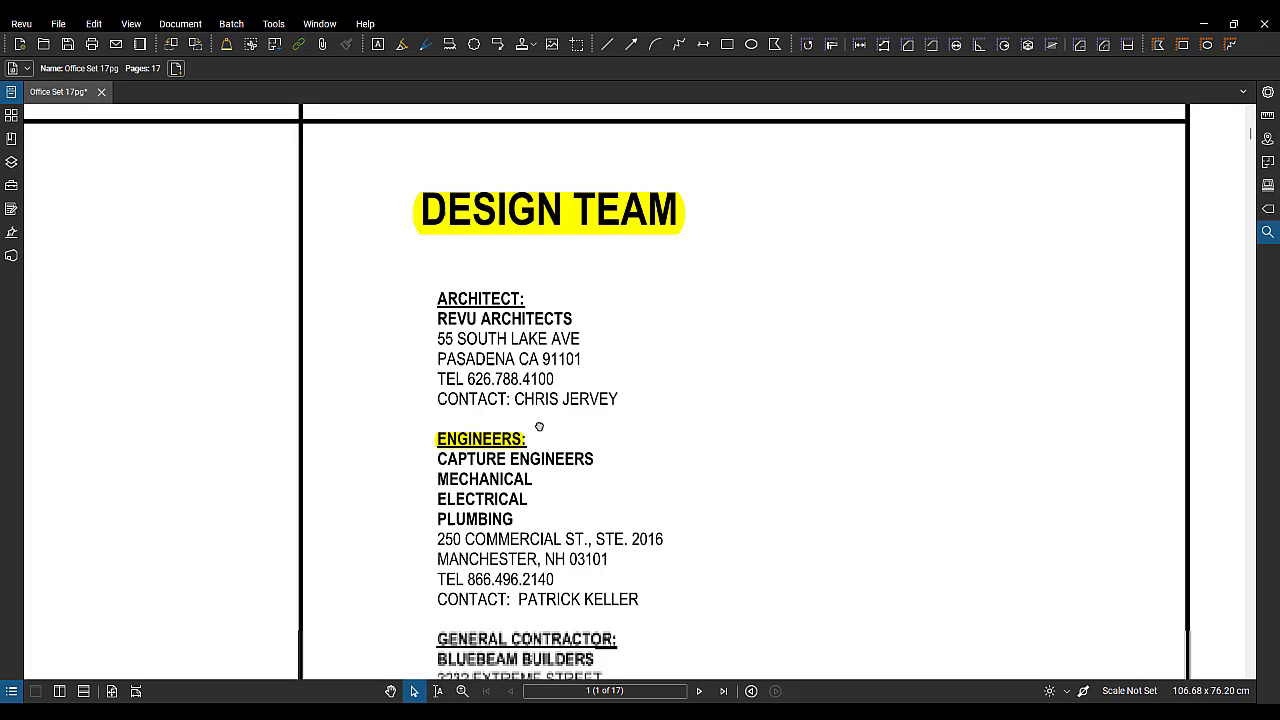
Step: Select the BLUEBEAM BUILDERS text and look it up on the web
{"action": "left_click", "coordinate": [95, 24]}
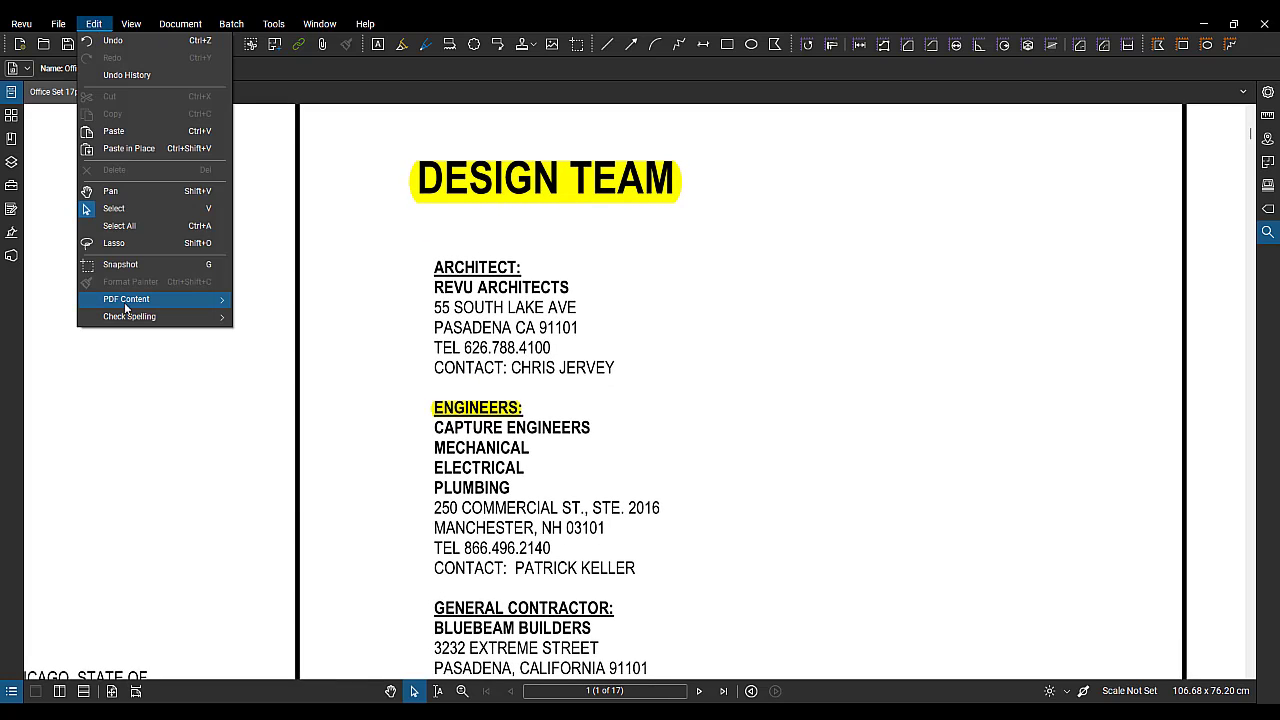
{"action": "mouse_move", "coordinate": [125, 300]}
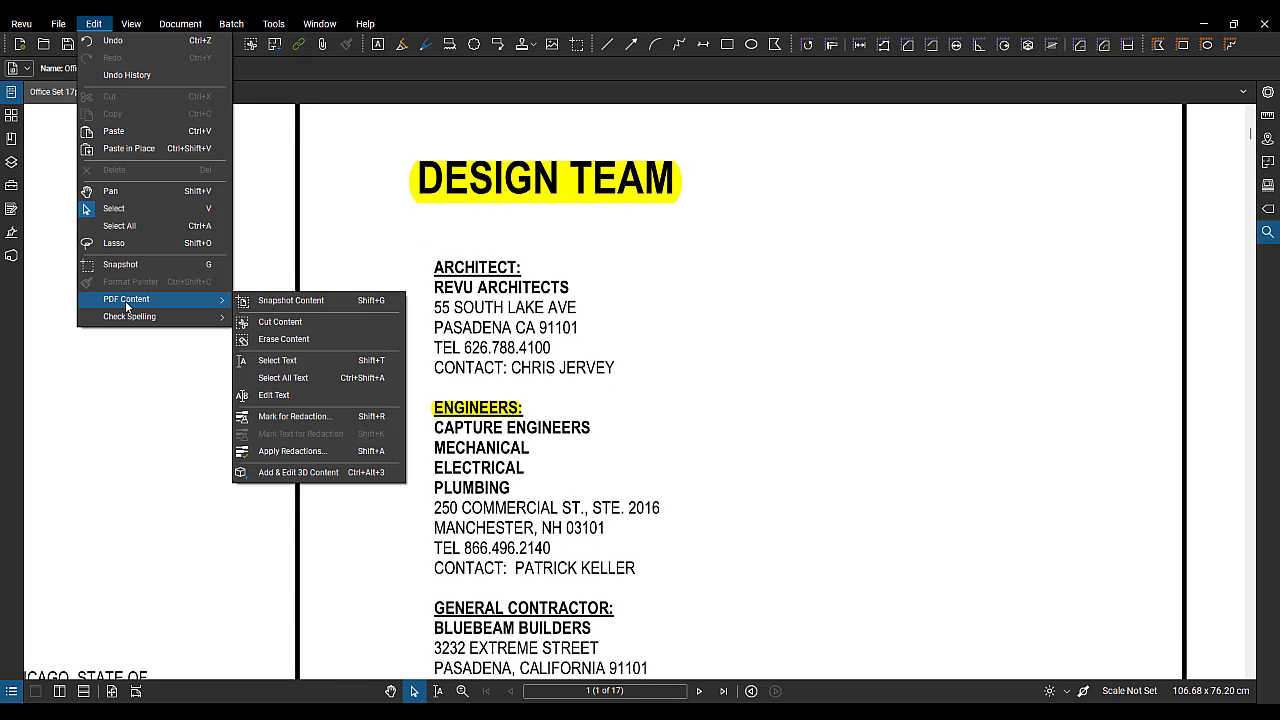
{"action": "left_click", "coordinate": [296, 364]}
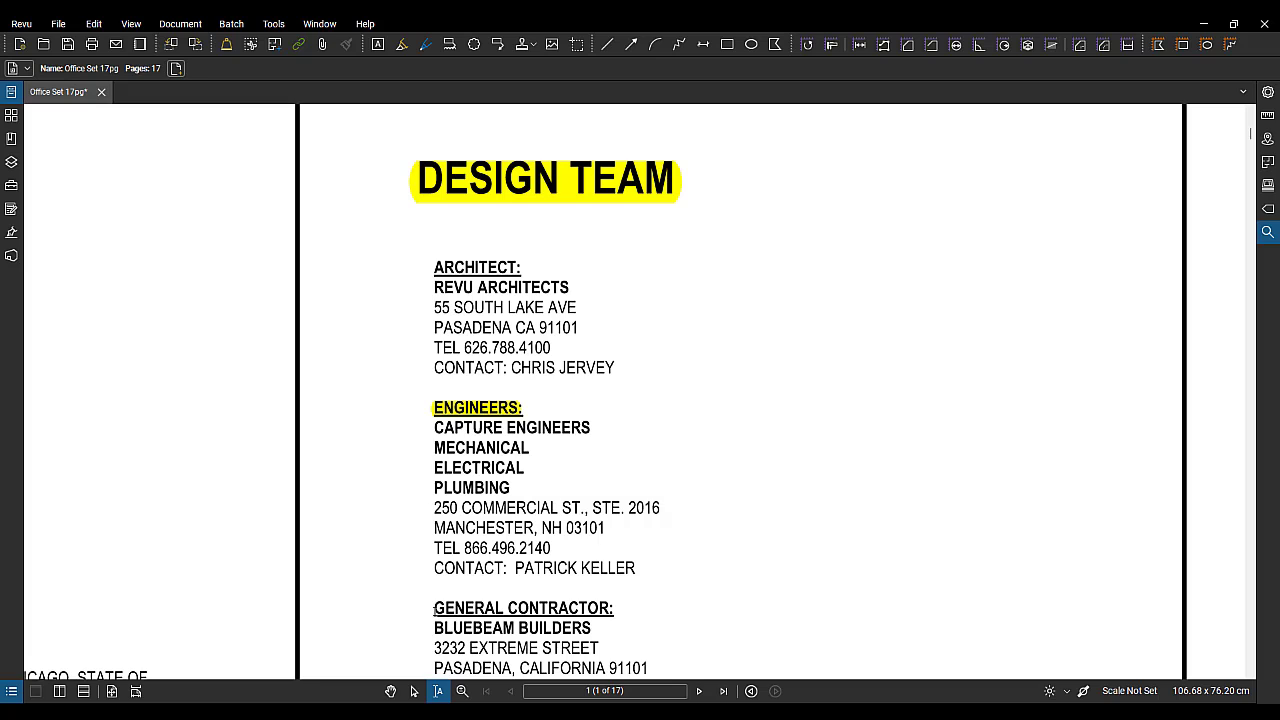
{"action": "scroll", "coordinate": [469, 585], "scroll_direction": "down", "scroll_amount": 3}
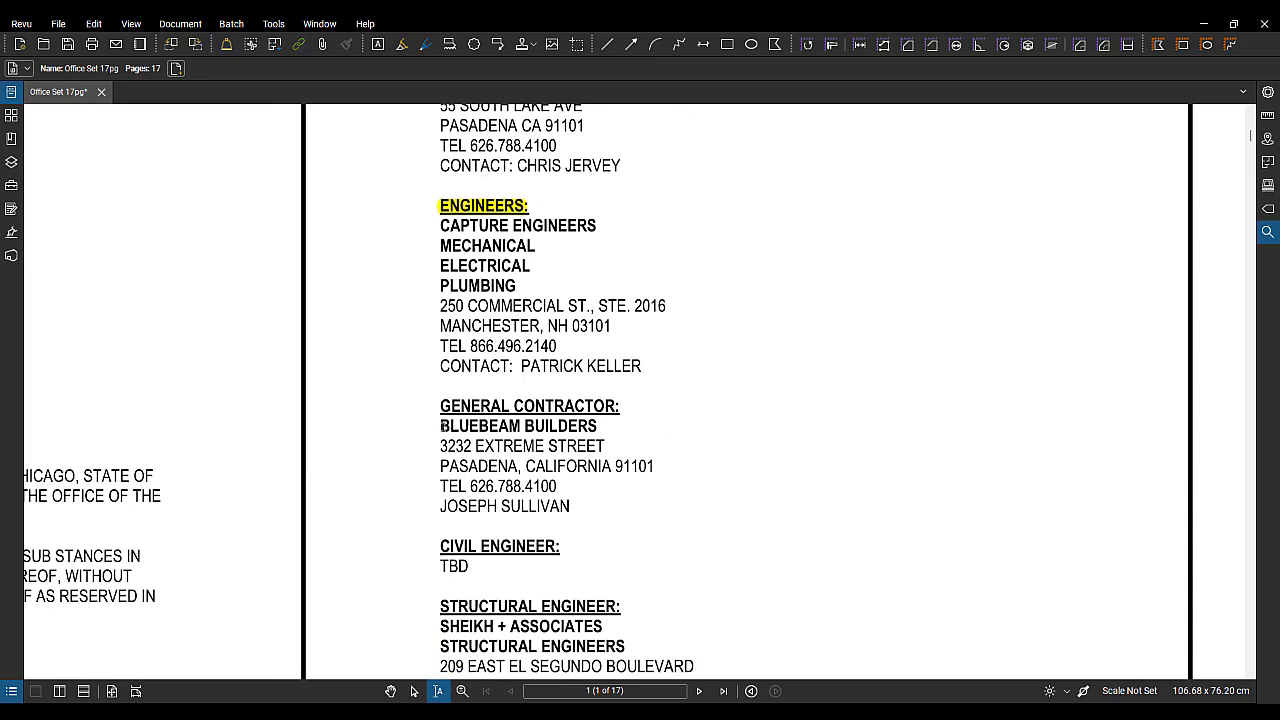
{"action": "left_click_drag", "start_coordinate": [451, 426], "coordinate": [601, 427]}
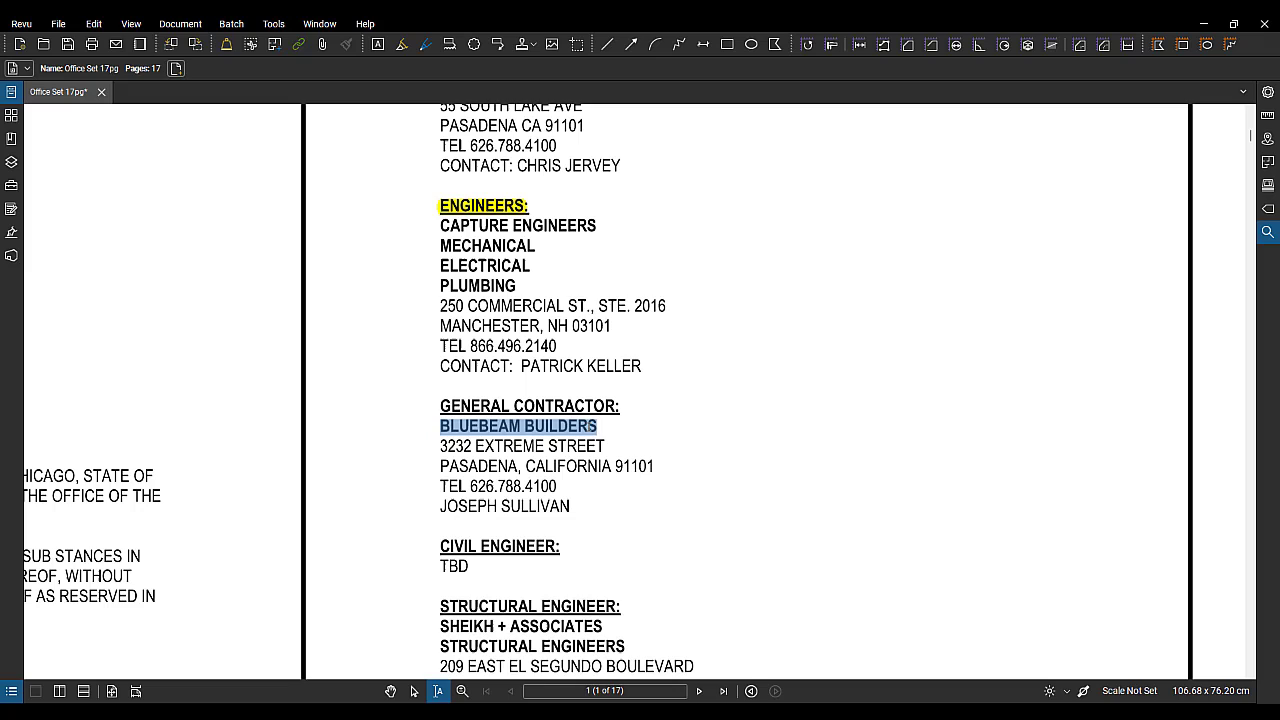
{"action": "right_click", "coordinate": [588, 427]}
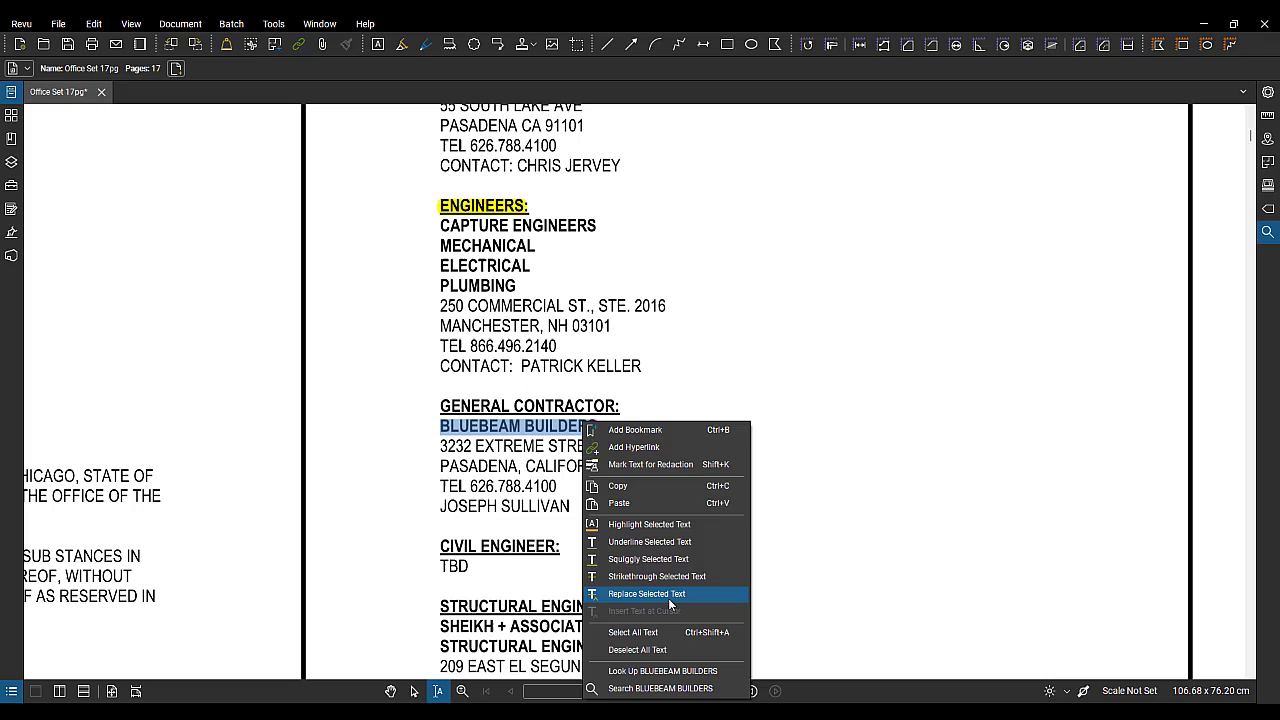
{"action": "left_click", "coordinate": [662, 672]}
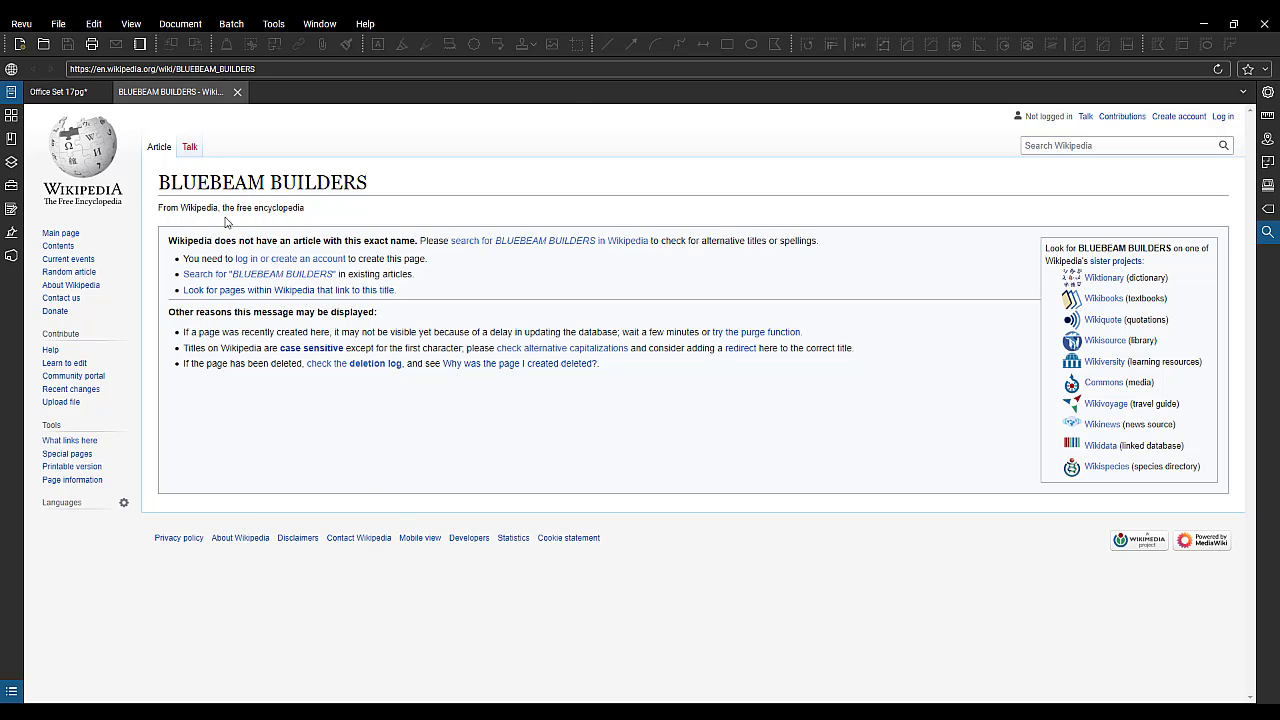
Step: Return to the Office Set 17pg document tab
{"action": "left_click", "coordinate": [62, 92]}
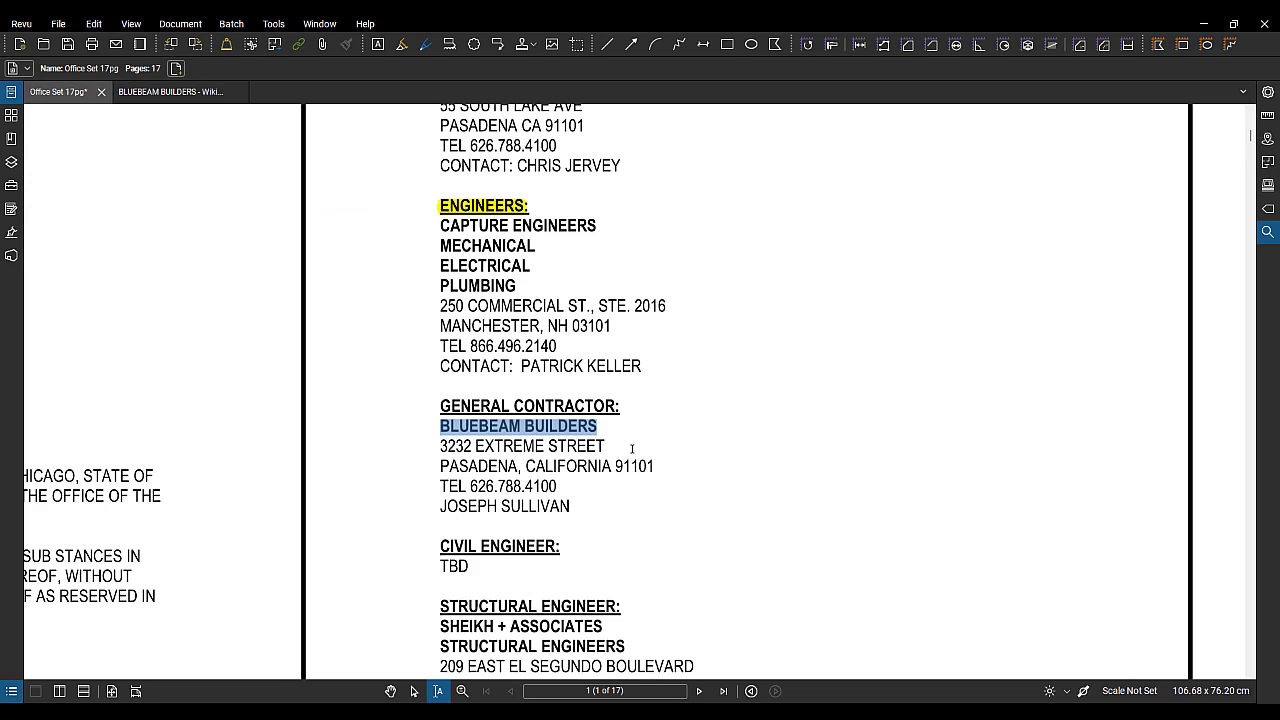
Step: Search the drawing set for BLUEBEAM BUILDERS
{"action": "right_click", "coordinate": [541, 428]}
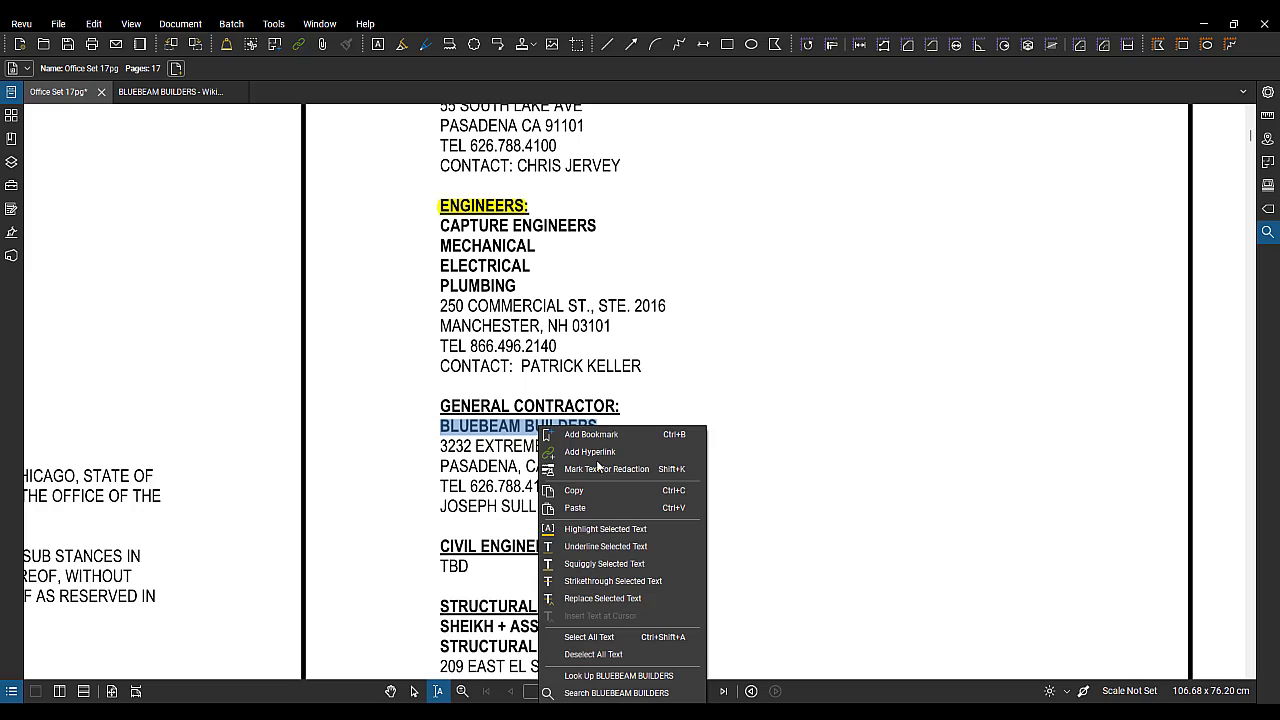
{"action": "left_click", "coordinate": [594, 693]}
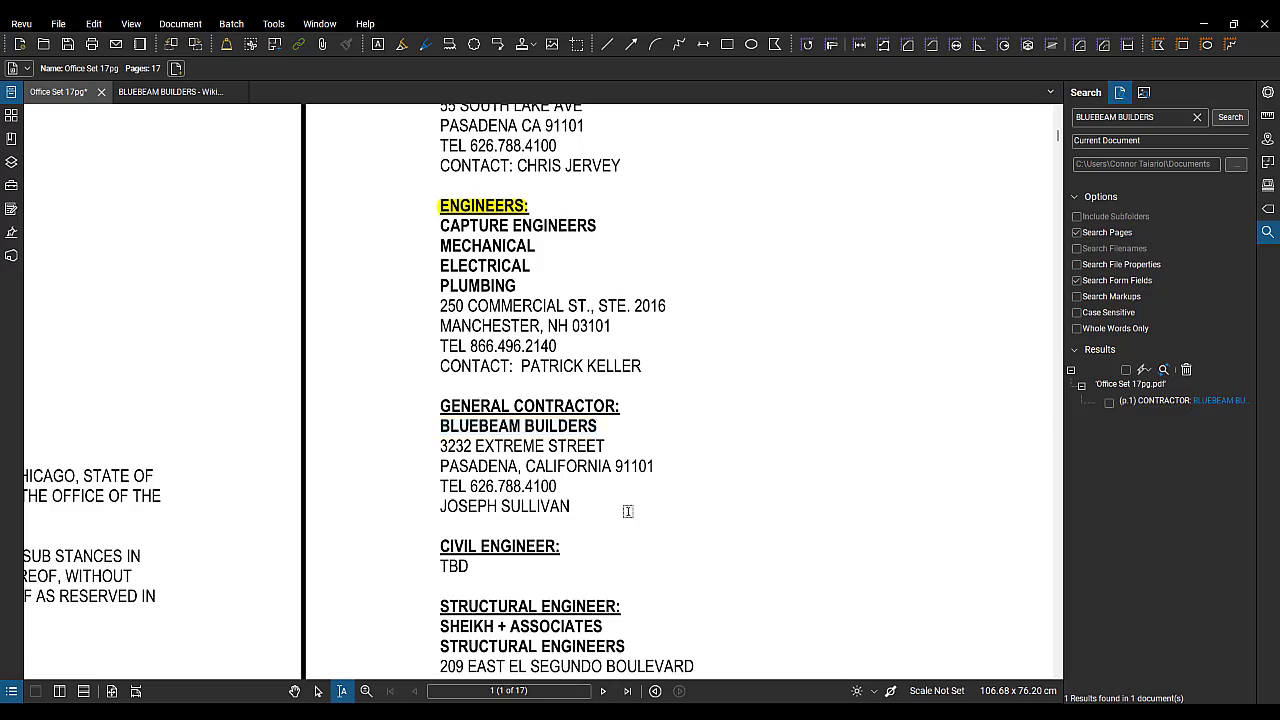
{"action": "scroll", "coordinate": [626, 509], "scroll_direction": "down", "scroll_amount": 3}
{"action": "scroll", "coordinate": [484, 384], "scroll_direction": "up", "scroll_amount": 3}
{"action": "scroll", "coordinate": [484, 384], "scroll_direction": "up", "scroll_amount": 5}
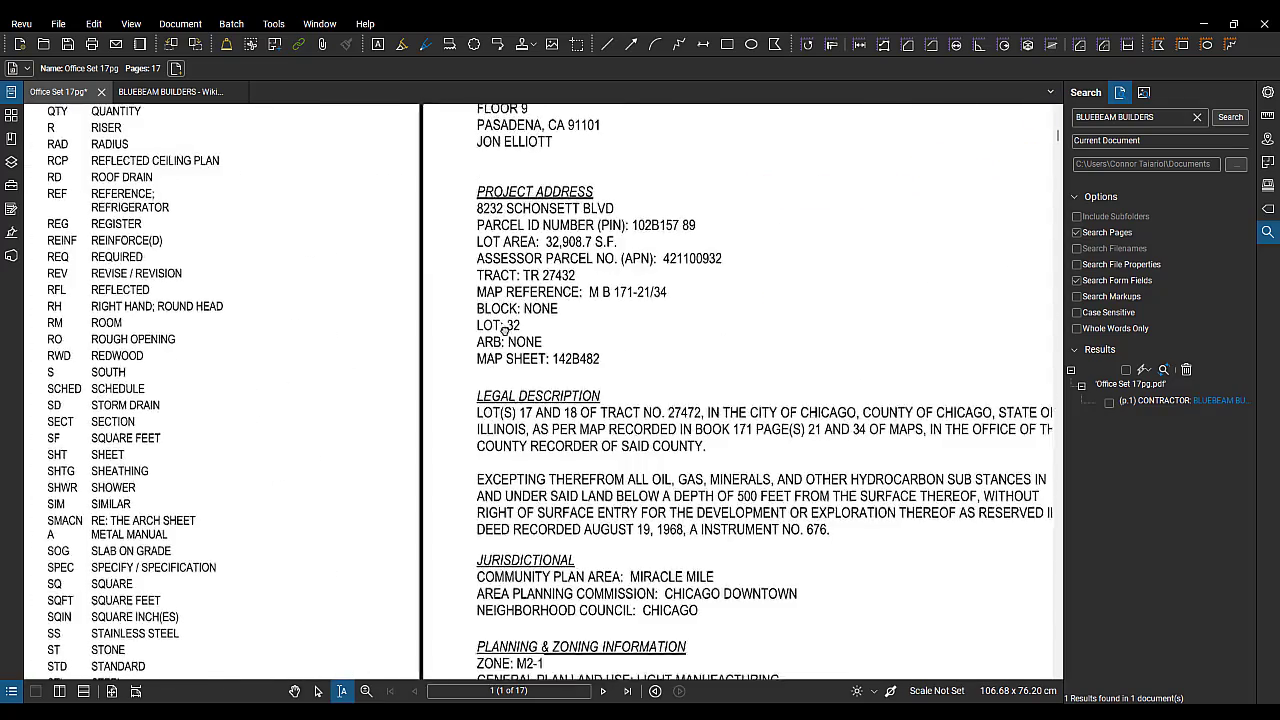
{"action": "scroll", "coordinate": [526, 364], "scroll_direction": "up", "scroll_amount": 2}
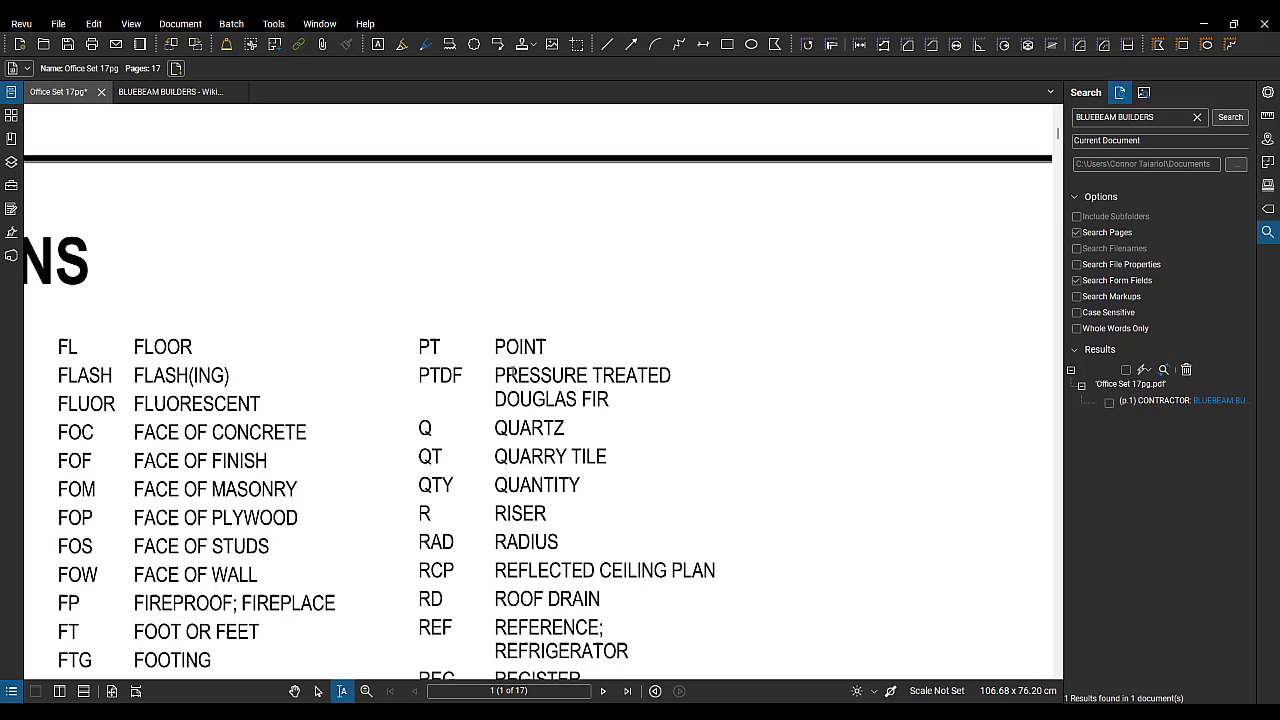
Step: Search for POINT and step through matches like WORK POINT, LOW POINT and POINT LOAD
{"action": "left_click_drag", "start_coordinate": [495, 346], "coordinate": [550, 339]}
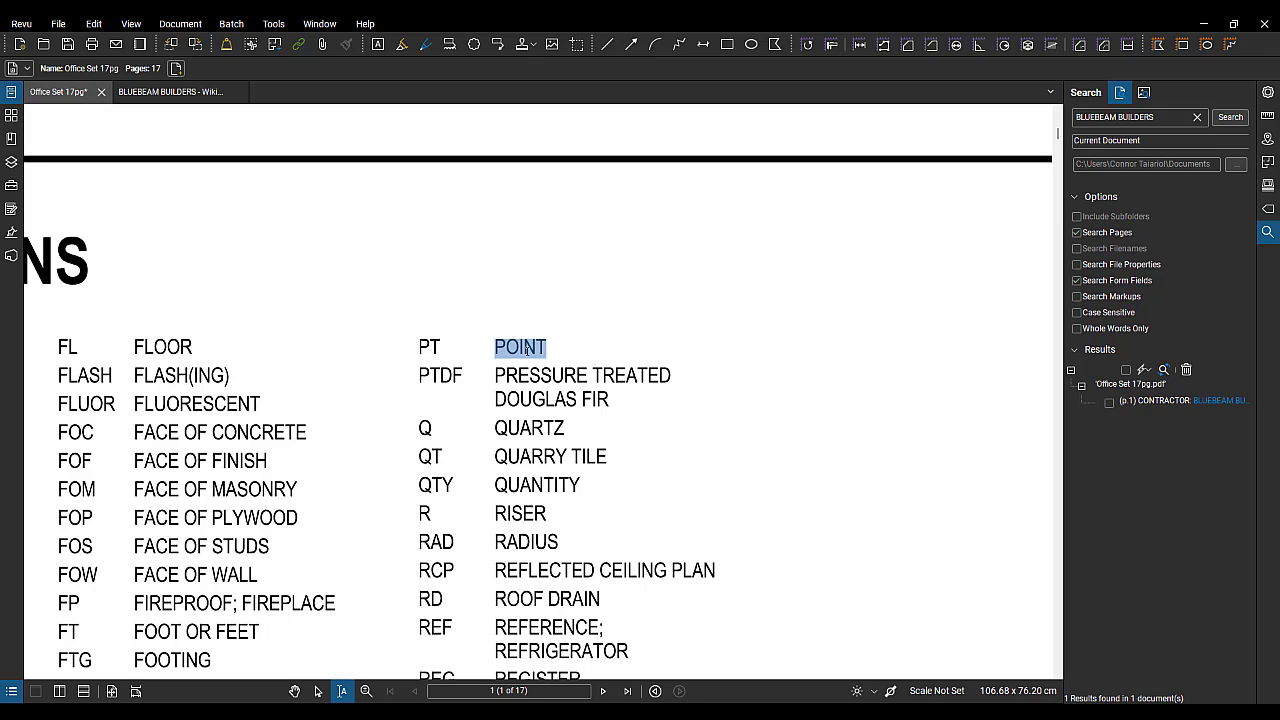
{"action": "right_click", "coordinate": [526, 350]}
{"action": "left_click", "coordinate": [575, 613]}
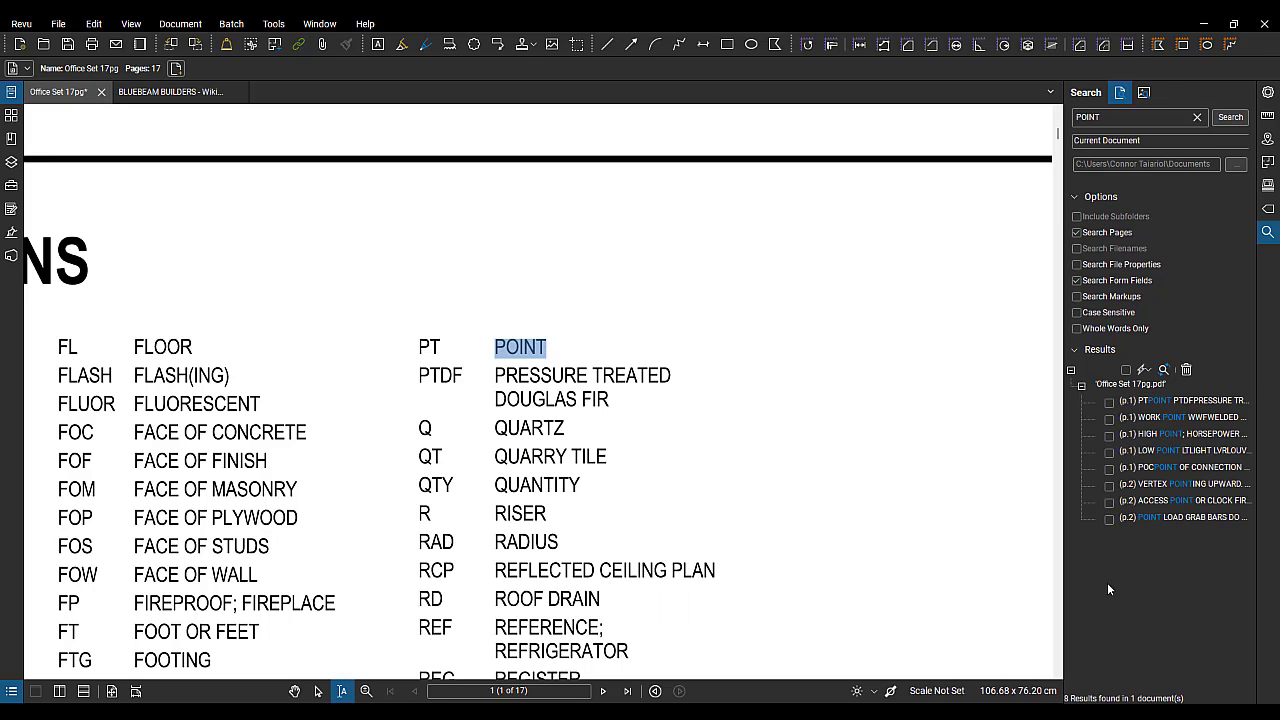
{"action": "left_click", "coordinate": [1197, 419]}
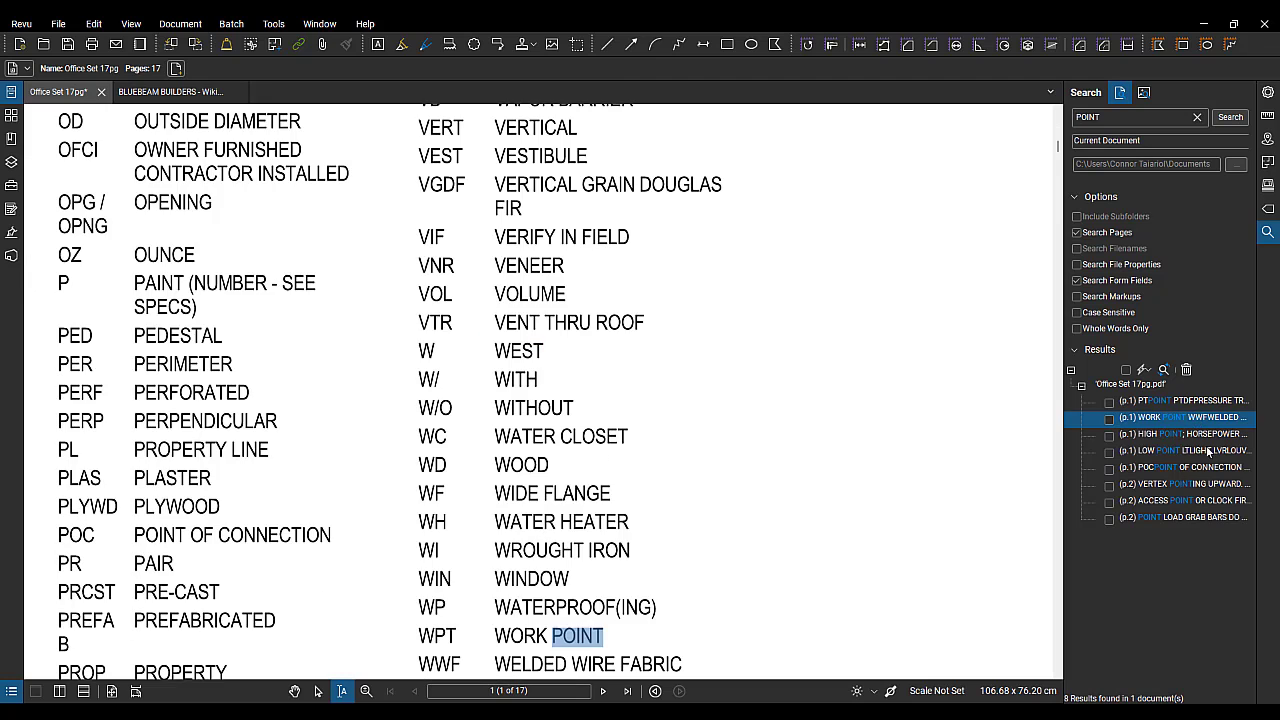
{"action": "left_click", "coordinate": [1208, 452]}
{"action": "left_click", "coordinate": [1213, 485]}
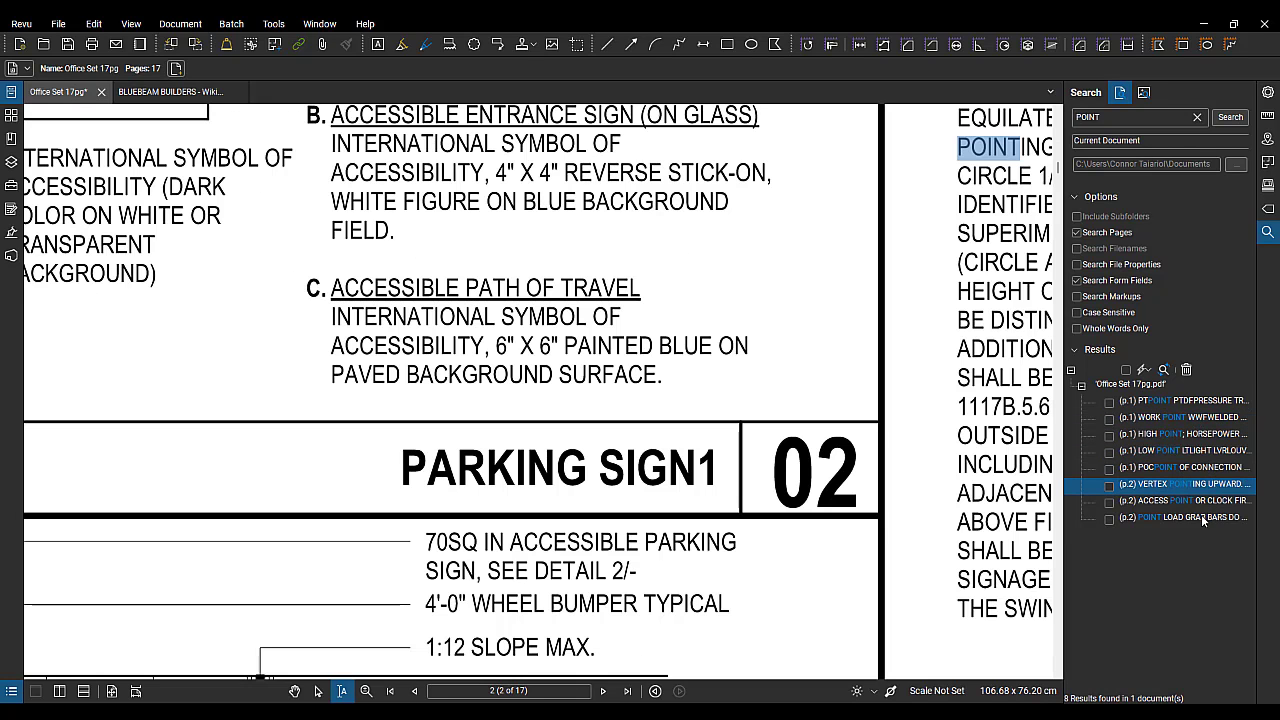
{"action": "left_click", "coordinate": [1204, 519]}
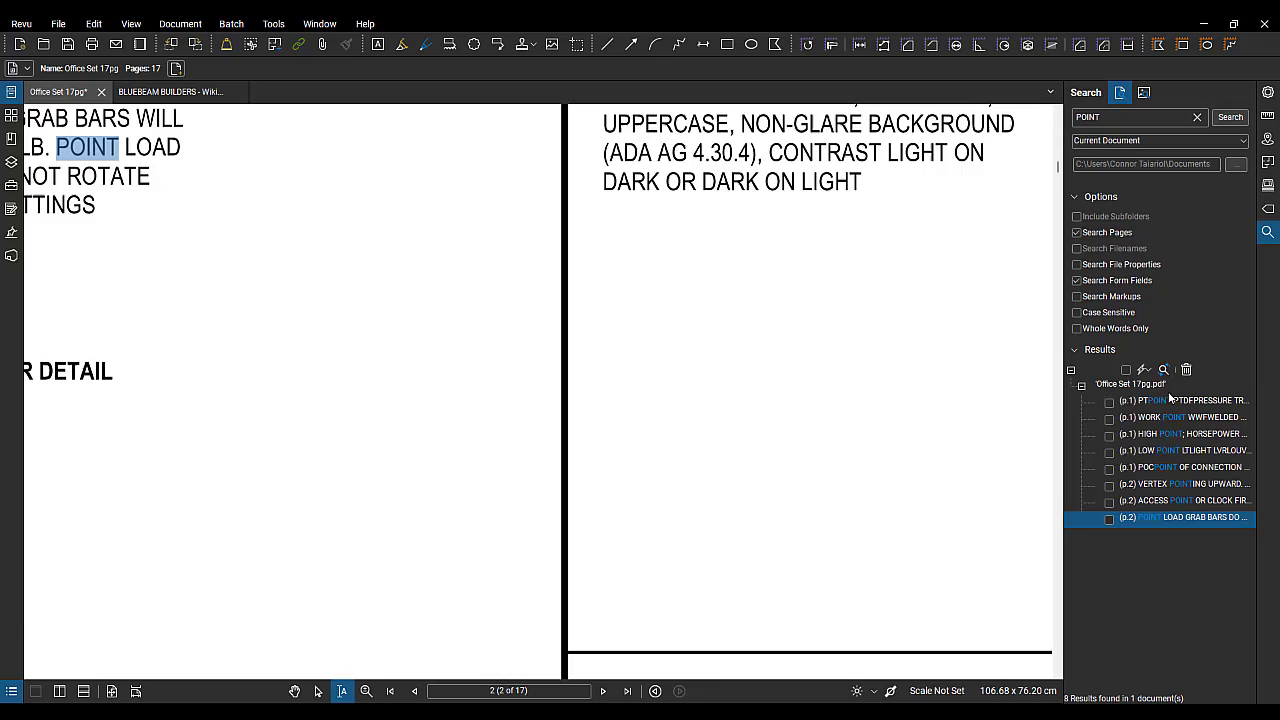
{"action": "scroll", "coordinate": [680, 325], "scroll_direction": "down", "scroll_amount": 6}
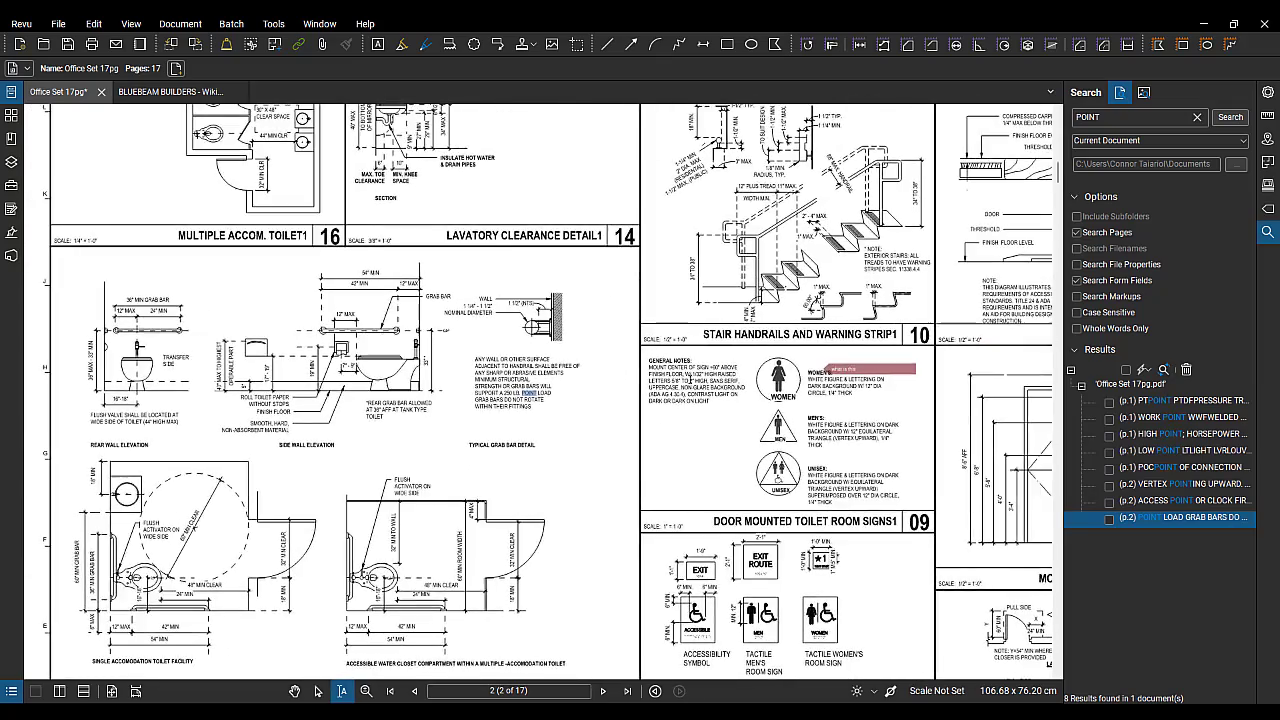
{"action": "scroll", "coordinate": [680, 325], "scroll_direction": "down", "scroll_amount": 5}
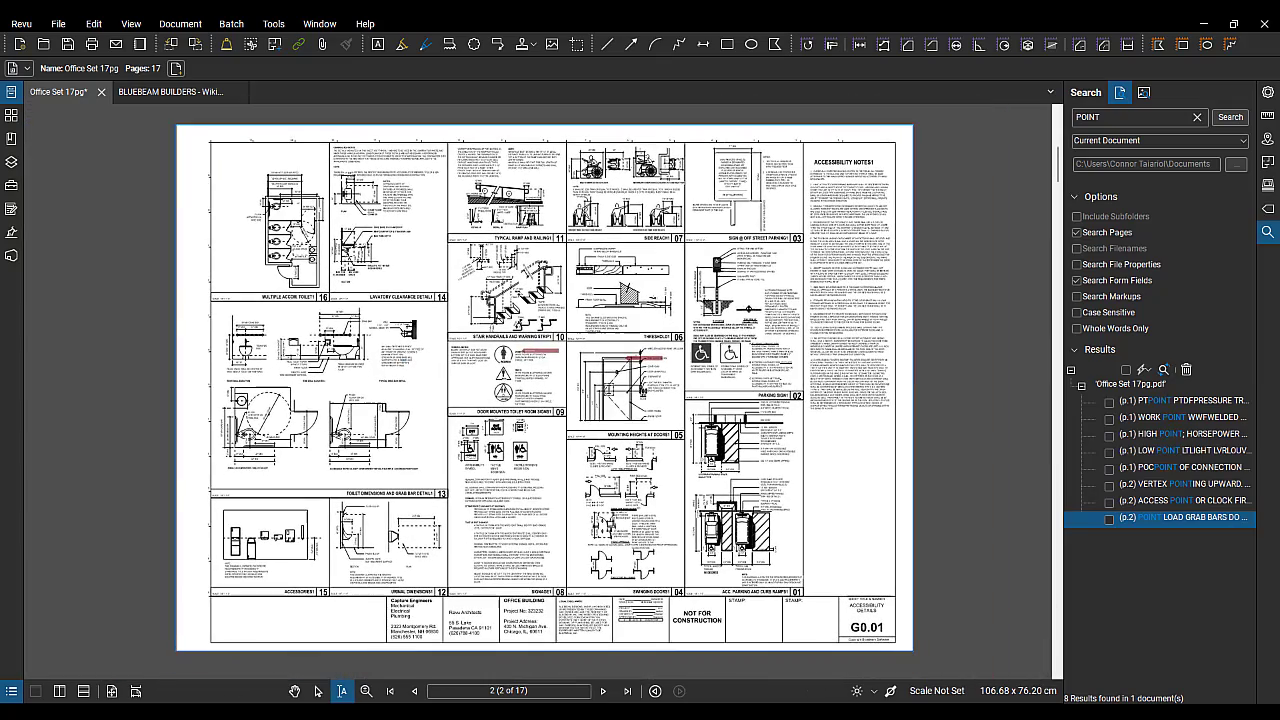
{"action": "left_click", "coordinate": [318, 691]}
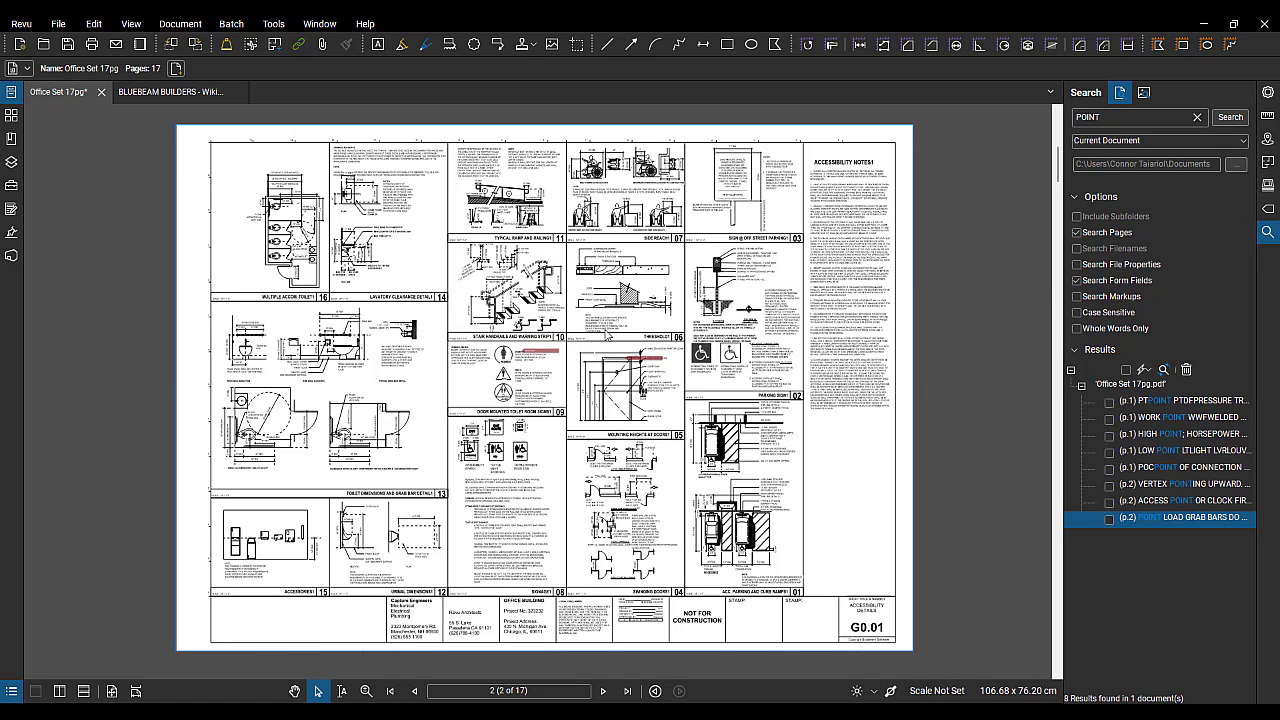
{"action": "left_click", "coordinate": [93, 23]}
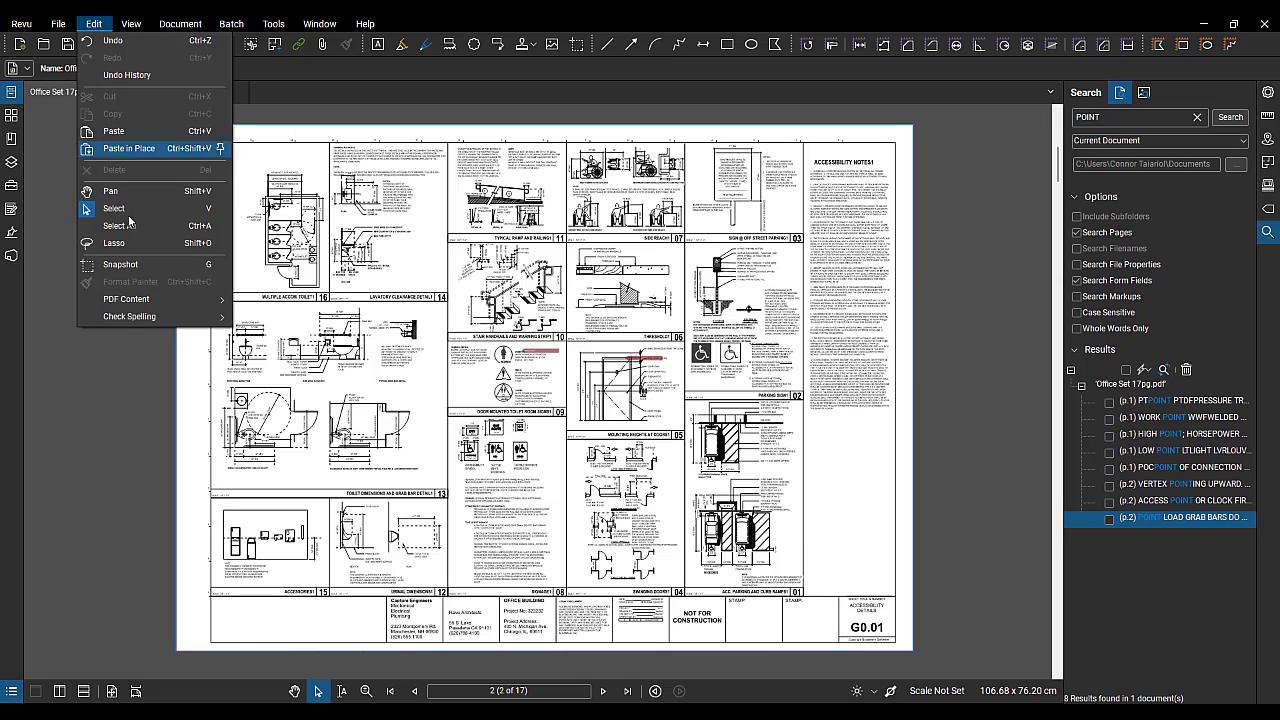
{"action": "mouse_move", "coordinate": [157, 300]}
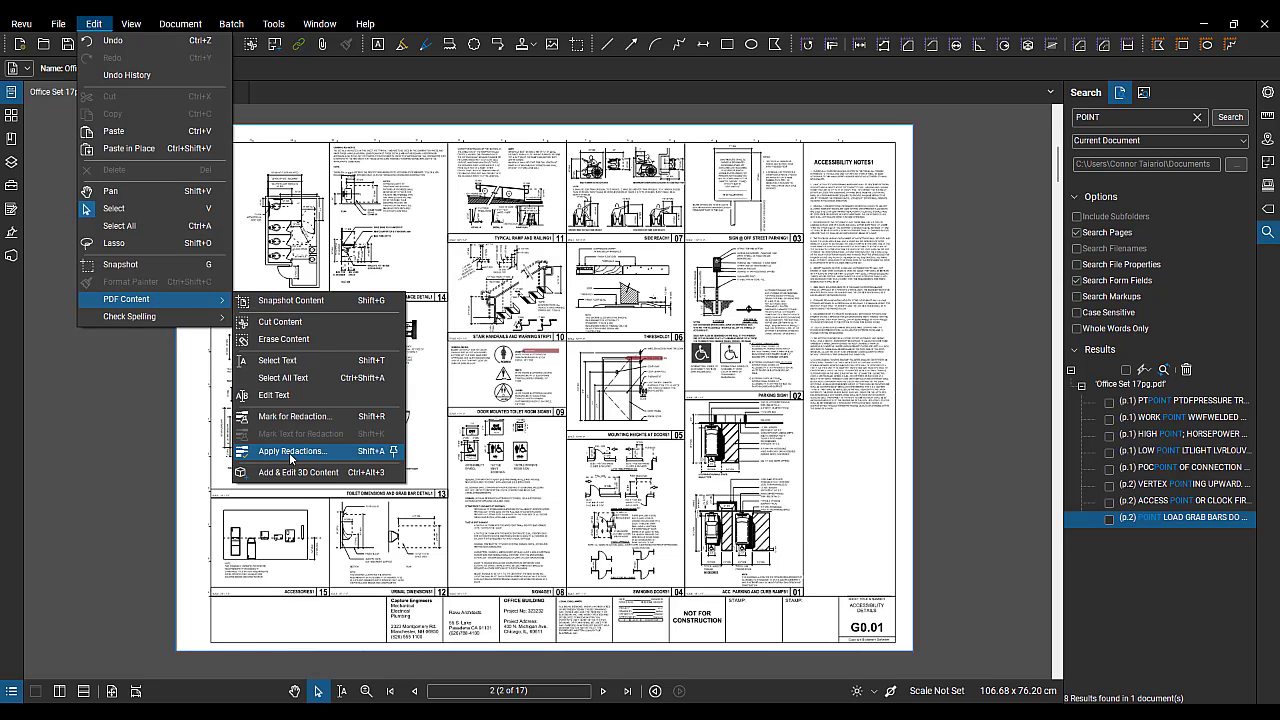
{"action": "left_click", "coordinate": [960, 362]}
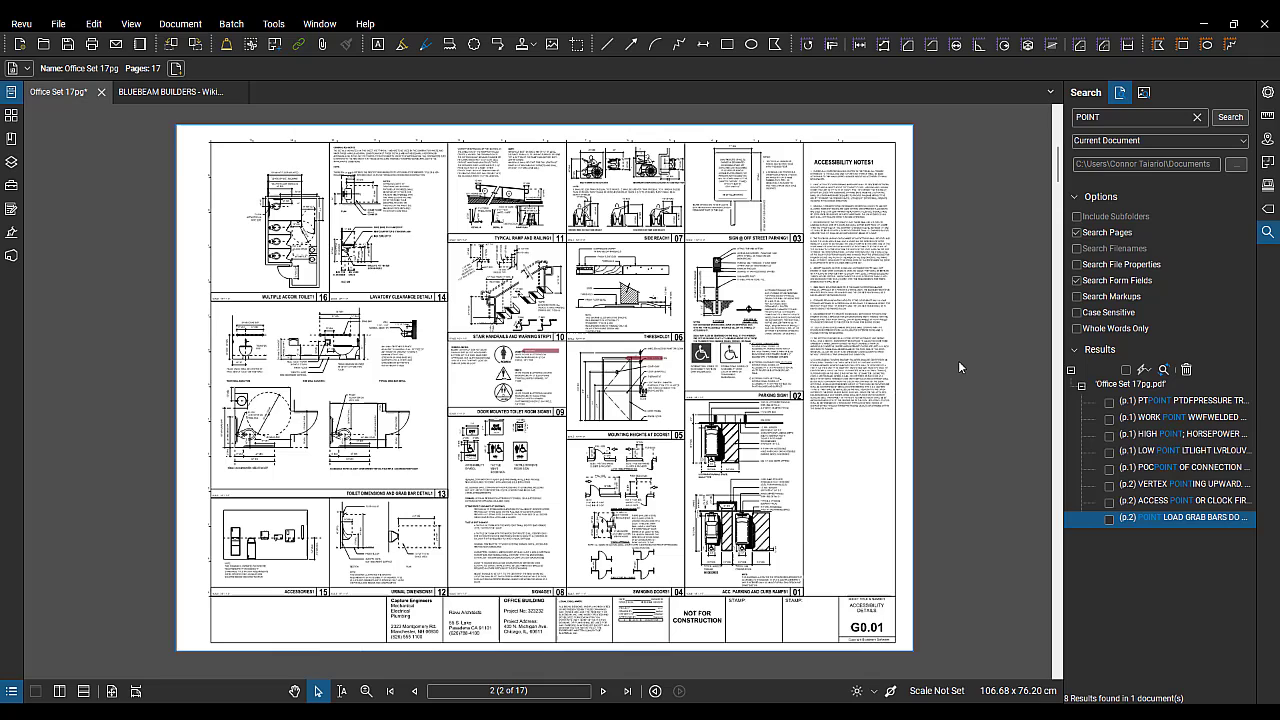